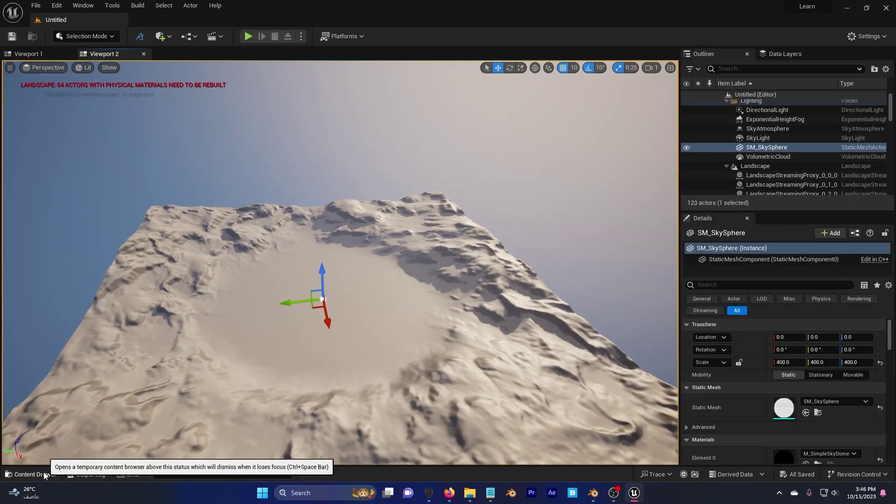
Step: Dock the content browser in the layout and create a folder named Map inside the Content folder
{"action": "left_click", "coordinate": [41, 475]}
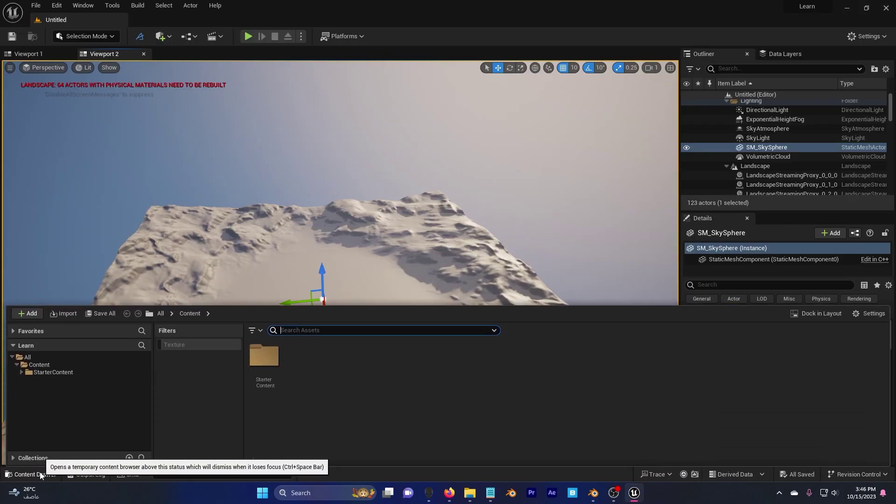
{"action": "left_click", "coordinate": [806, 314]}
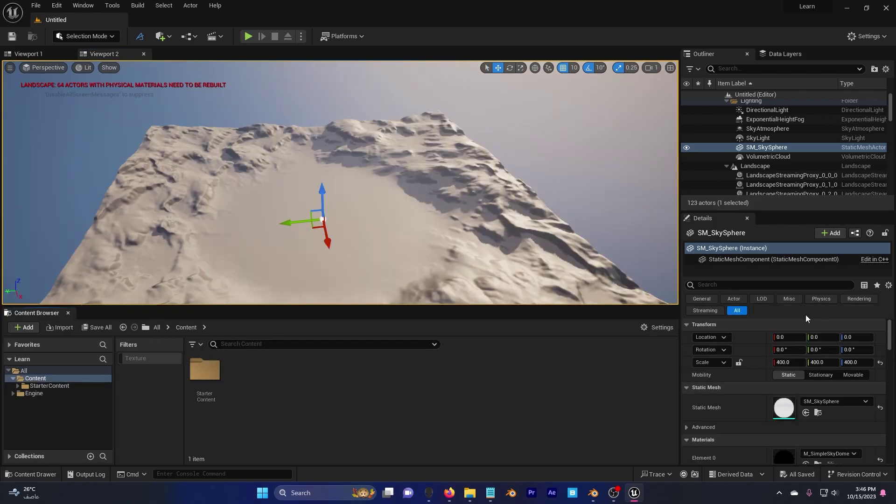
{"action": "right_click", "coordinate": [245, 390]}
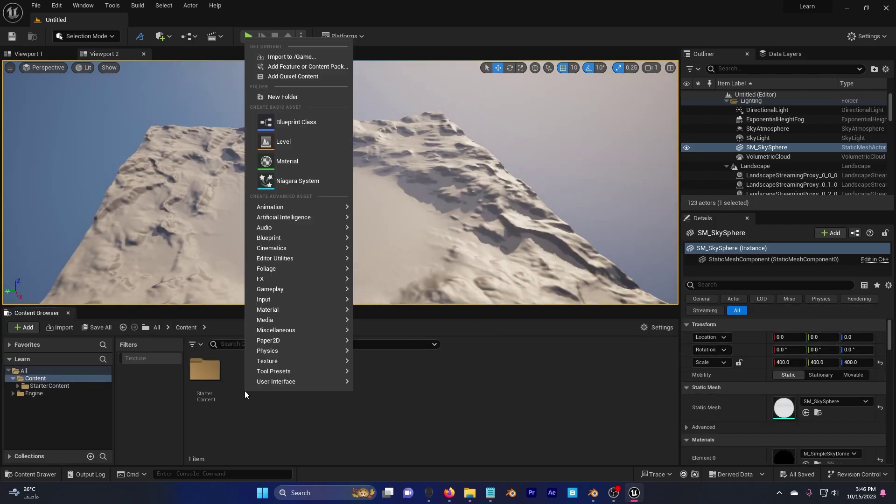
{"action": "left_click", "coordinate": [310, 102]}
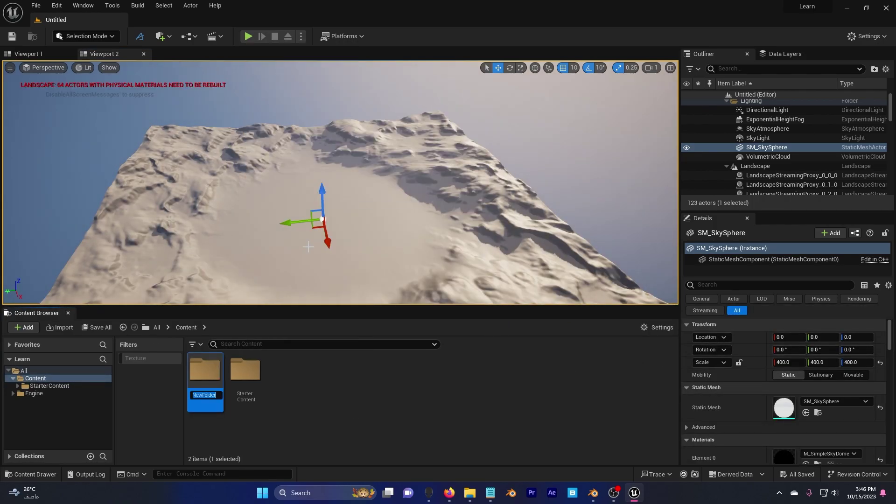
{"action": "type", "text": "Map"}
{"action": "key", "text": "Return"}
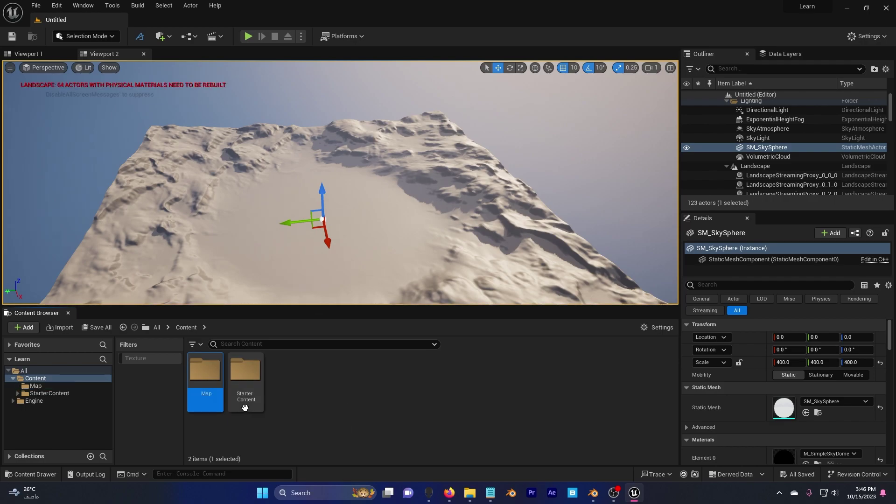
Step: Create a level named Map inside the Map folder, then open it, saving the new asset
{"action": "double_click", "coordinate": [212, 380]}
{"action": "right_click", "coordinate": [299, 391]}
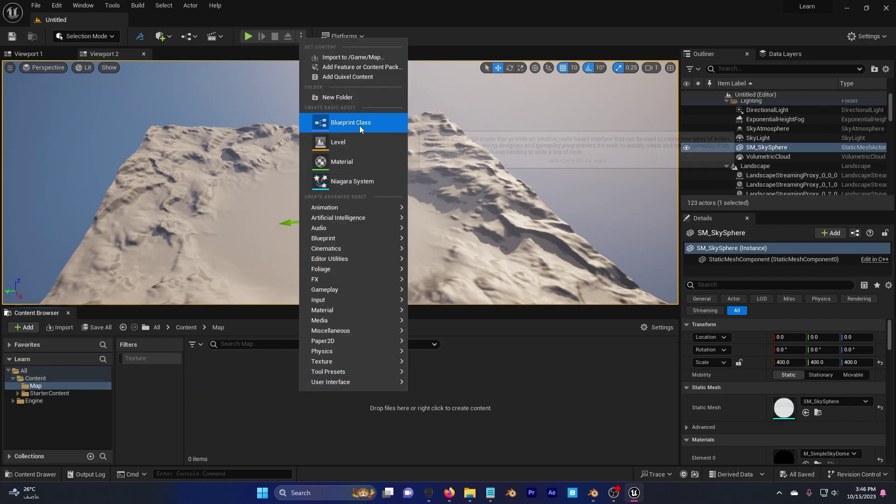
{"action": "left_click", "coordinate": [357, 144]}
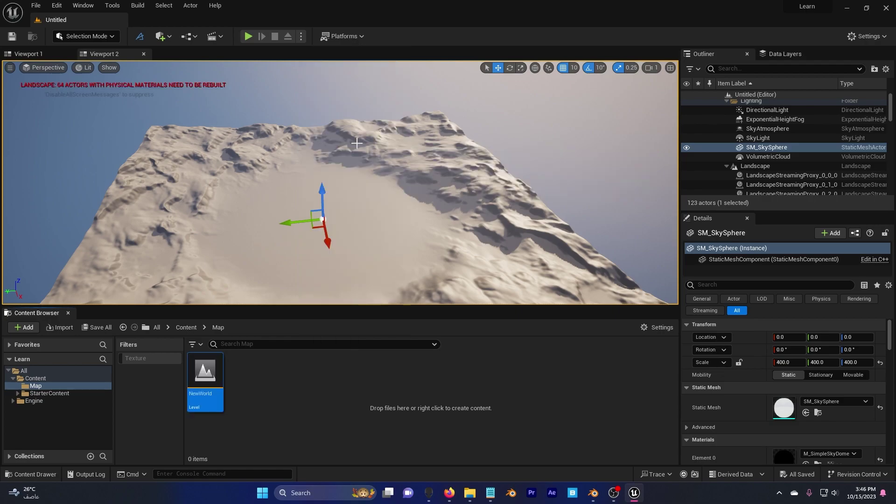
{"action": "type", "text": "Map"}
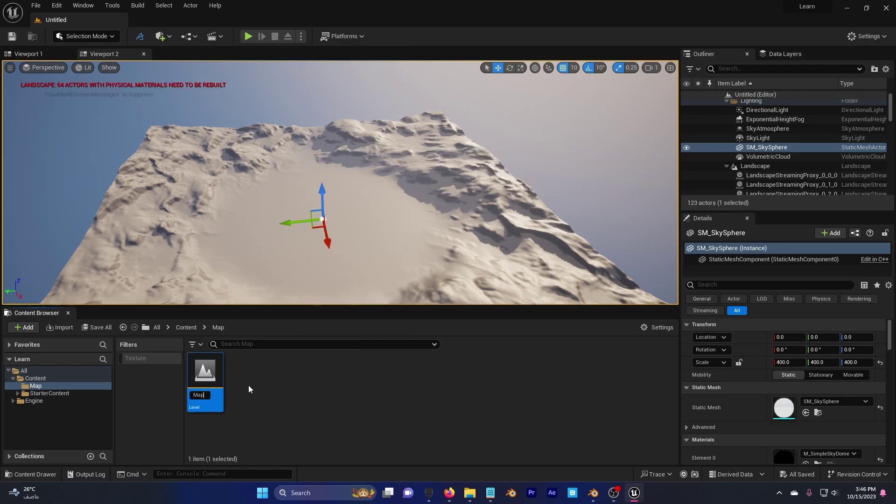
{"action": "key", "text": "Return"}
{"action": "double_click", "coordinate": [207, 372]}
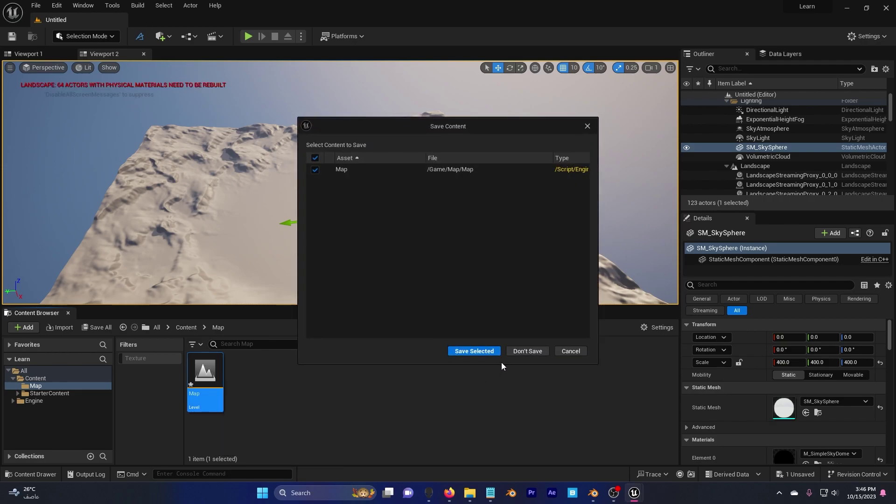
{"action": "left_click", "coordinate": [472, 338]}
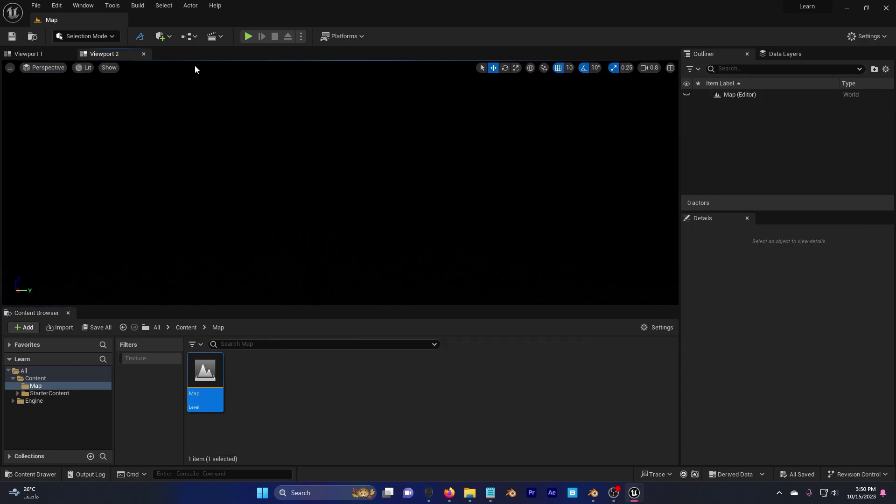
Step: Create a new landscape with 63×63-quad sections and 8 × 8 components, and return to Selection mode
{"action": "left_click", "coordinate": [106, 37]}
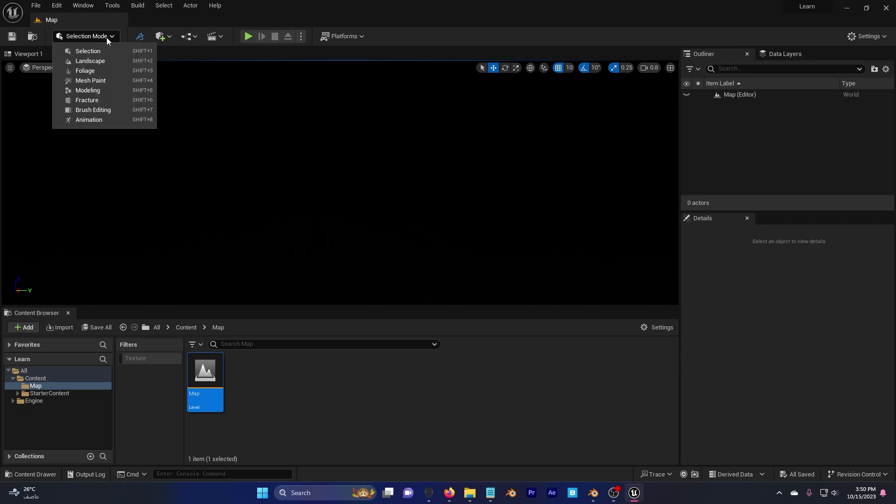
{"action": "left_click", "coordinate": [99, 62]}
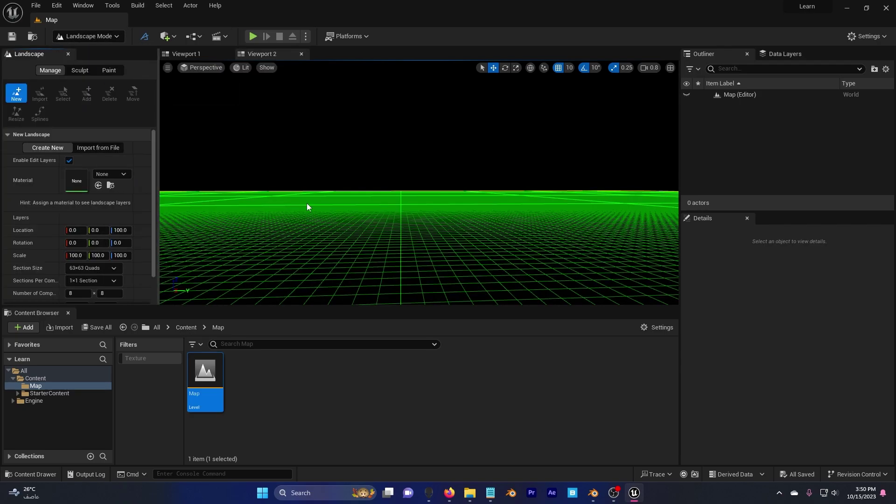
{"action": "scroll", "coordinate": [149, 222], "scroll_direction": "down", "scroll_amount": 2}
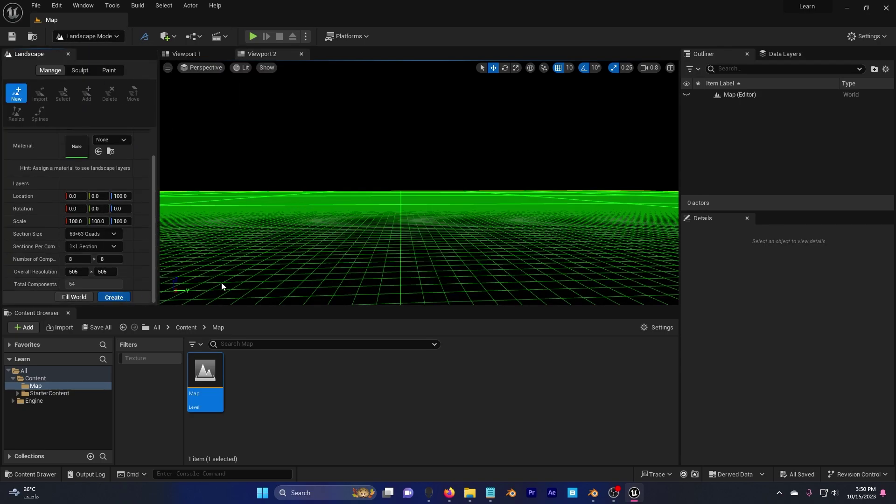
{"action": "left_click", "coordinate": [108, 38]}
{"action": "left_click", "coordinate": [108, 49]}
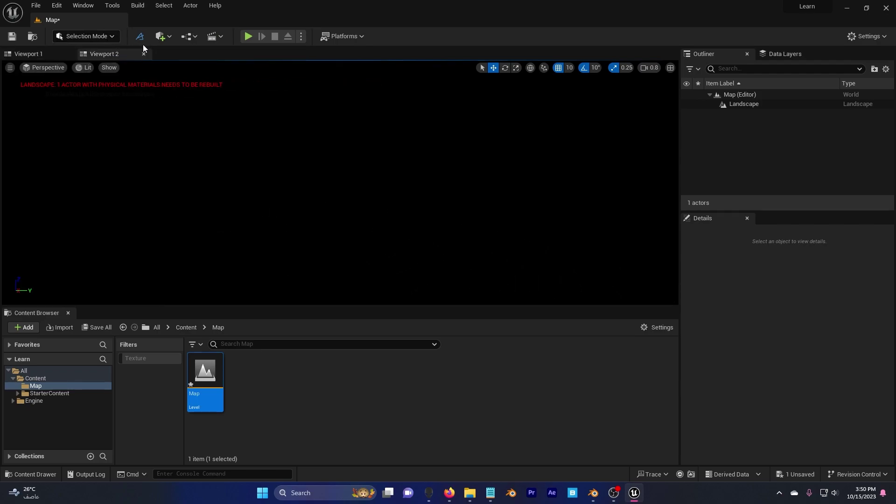
Step: Place a directional light on the landscape at about (1490, 90, 150) and add a sky light to the level
{"action": "left_click", "coordinate": [161, 37]}
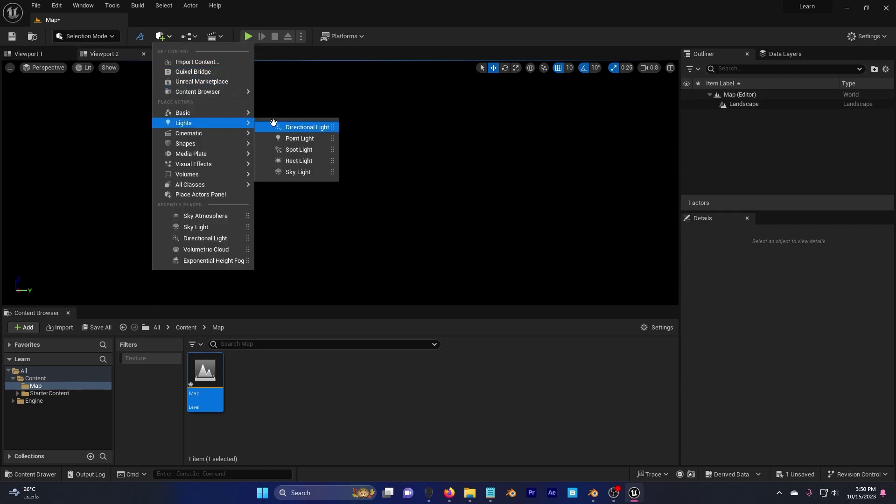
{"action": "left_click_drag", "start_coordinate": [303, 124], "coordinate": [332, 265]}
{"action": "left_click", "coordinate": [161, 36]}
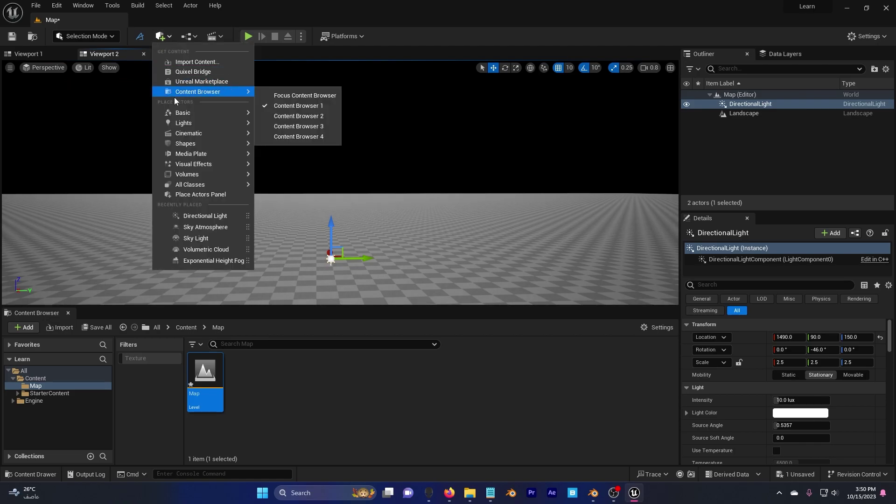
{"action": "mouse_move", "coordinate": [200, 133]}
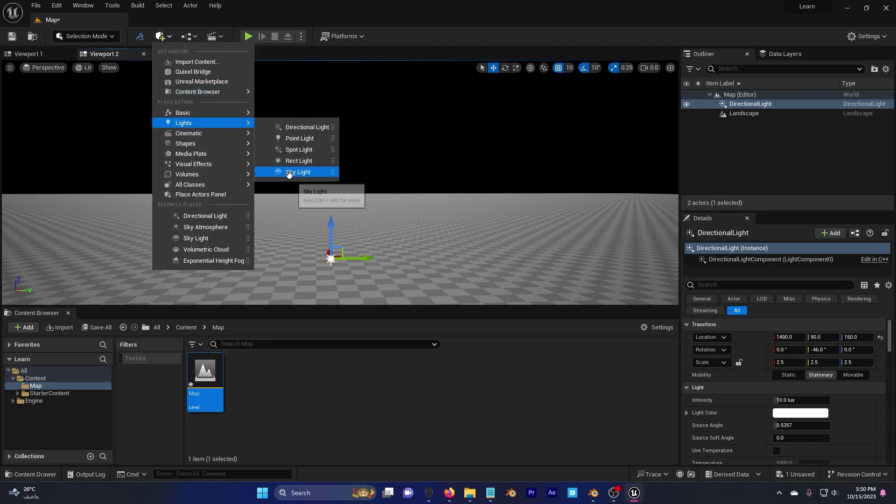
{"action": "left_click", "coordinate": [294, 172]}
Step: Add a Sky Atmosphere and an Exponential Height Fog actor to the level
{"action": "left_click", "coordinate": [169, 39]}
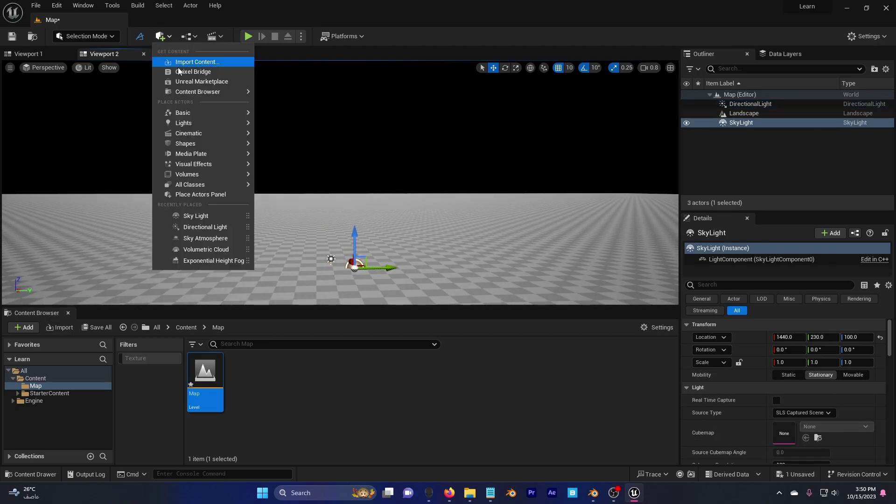
{"action": "mouse_move", "coordinate": [212, 164]}
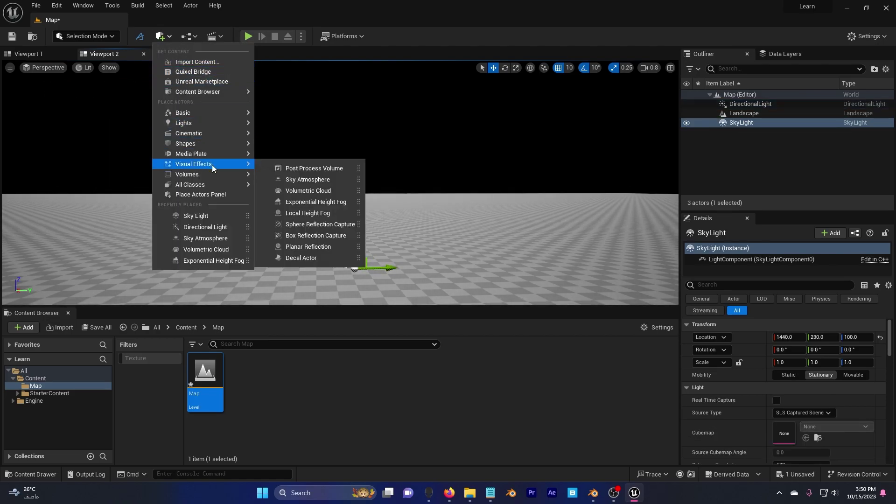
{"action": "left_click", "coordinate": [299, 180]}
{"action": "left_click", "coordinate": [163, 39]}
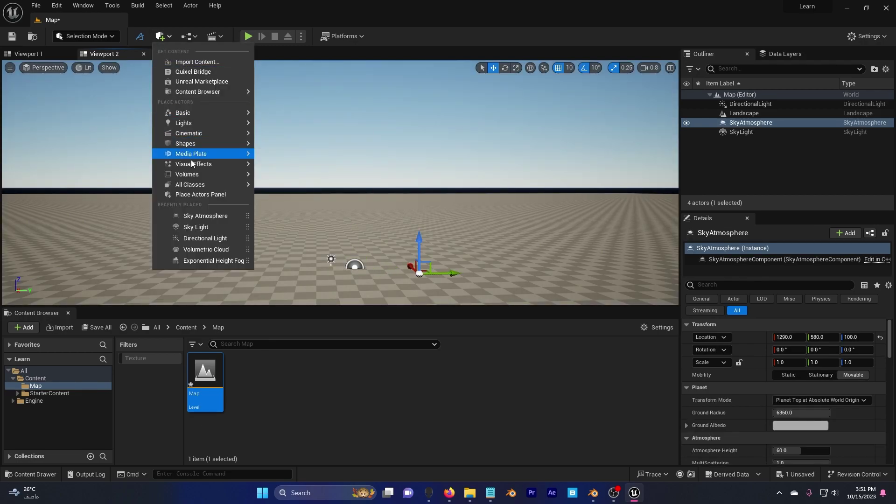
{"action": "mouse_move", "coordinate": [228, 166]}
{"action": "left_click", "coordinate": [324, 203]}
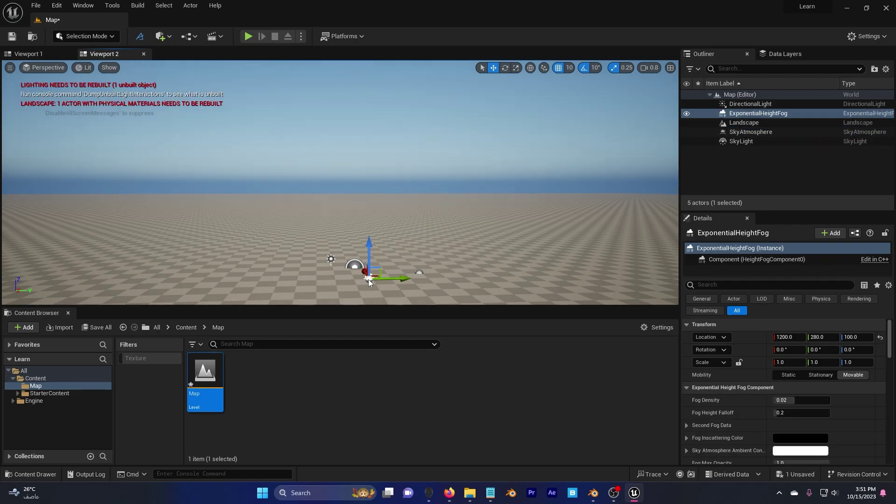
Step: Set the directional light's mobility to Movable and enable Volumetric Fog on the exponential height fog
{"action": "left_click", "coordinate": [751, 103]}
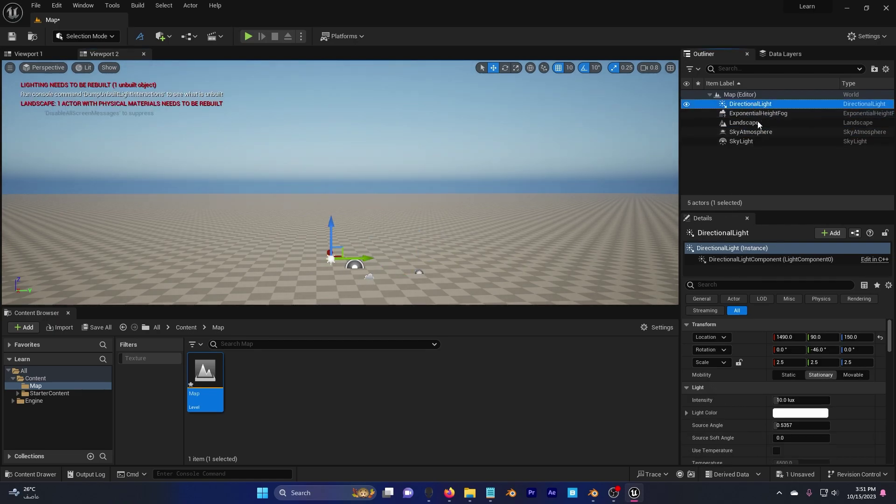
{"action": "left_click", "coordinate": [853, 375]}
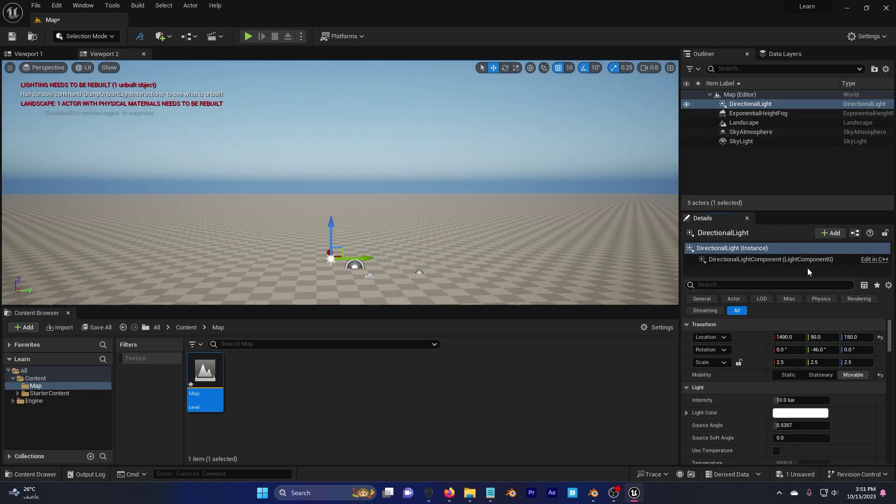
{"action": "left_click", "coordinate": [764, 113]}
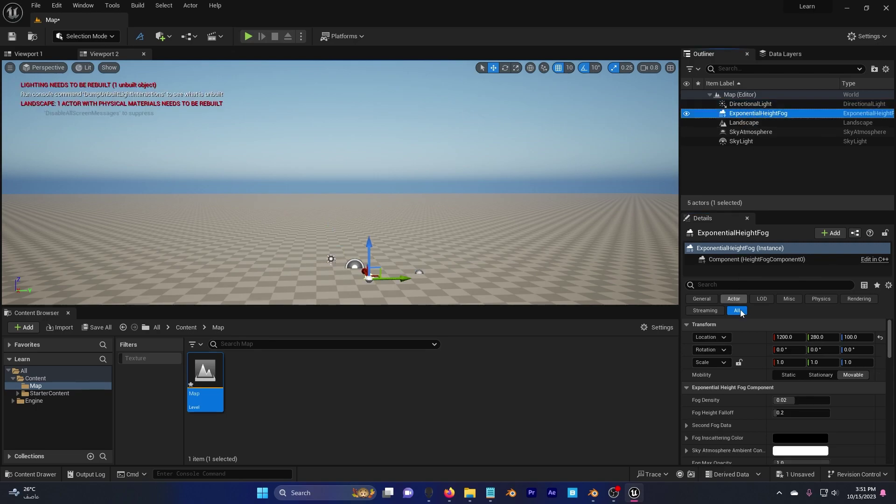
{"action": "scroll", "coordinate": [707, 400], "scroll_direction": "down", "scroll_amount": 10}
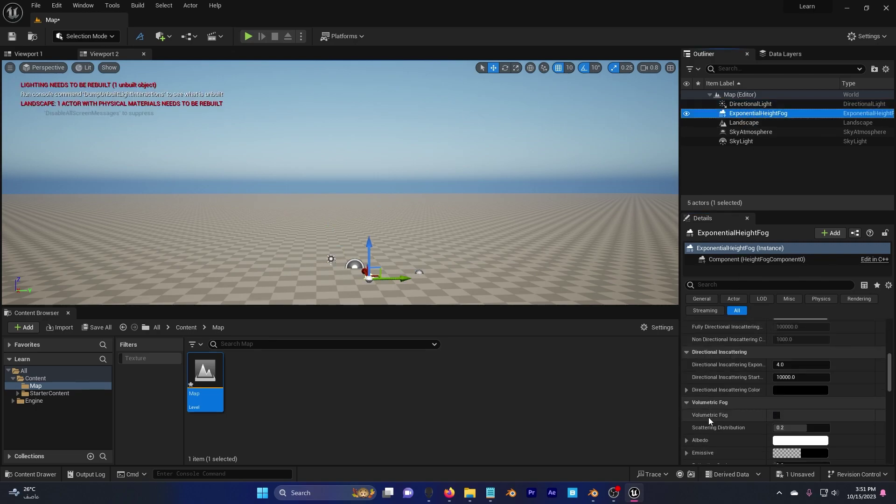
{"action": "left_click", "coordinate": [777, 415]}
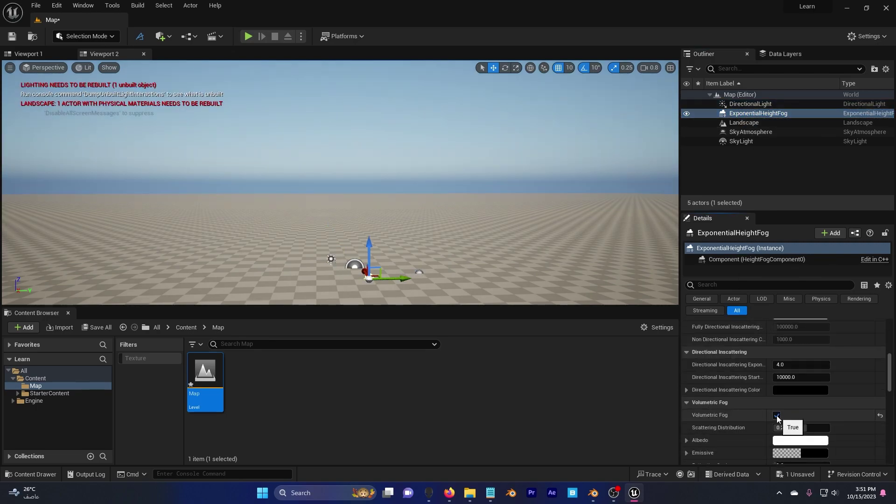
Step: Set the sky light's mobility to Movable and enable its Real Time Capture
{"action": "left_click", "coordinate": [757, 133]}
{"action": "scroll", "coordinate": [729, 404], "scroll_direction": "up", "scroll_amount": 10}
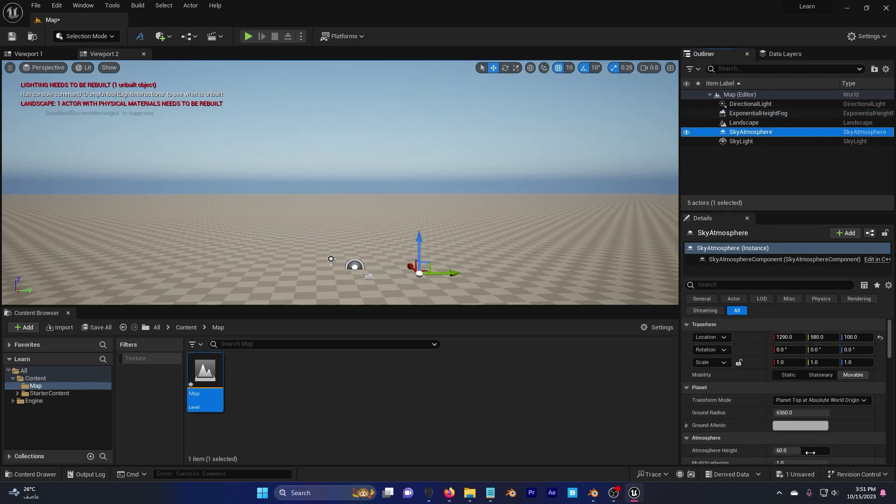
{"action": "left_click", "coordinate": [760, 140]}
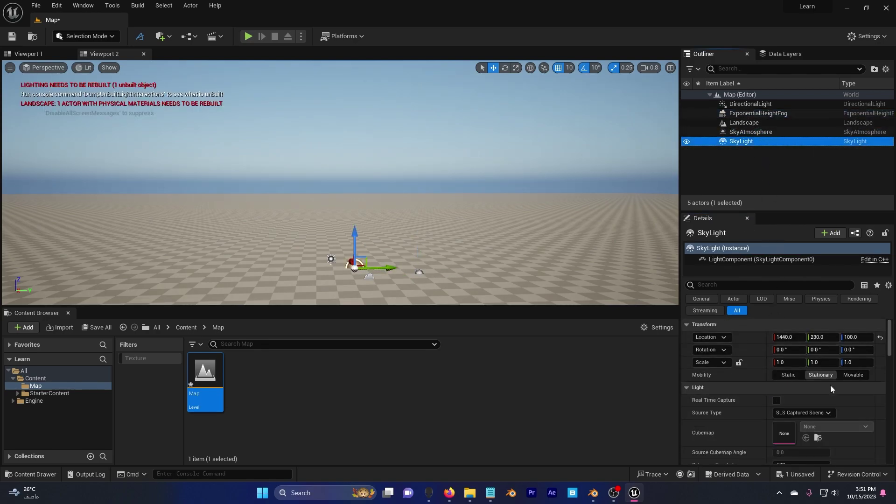
{"action": "left_click", "coordinate": [852, 375]}
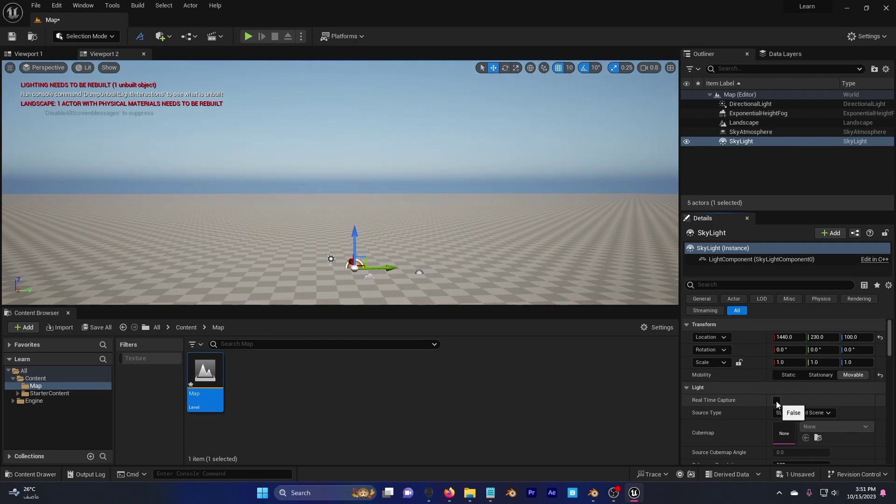
{"action": "left_click", "coordinate": [777, 401]}
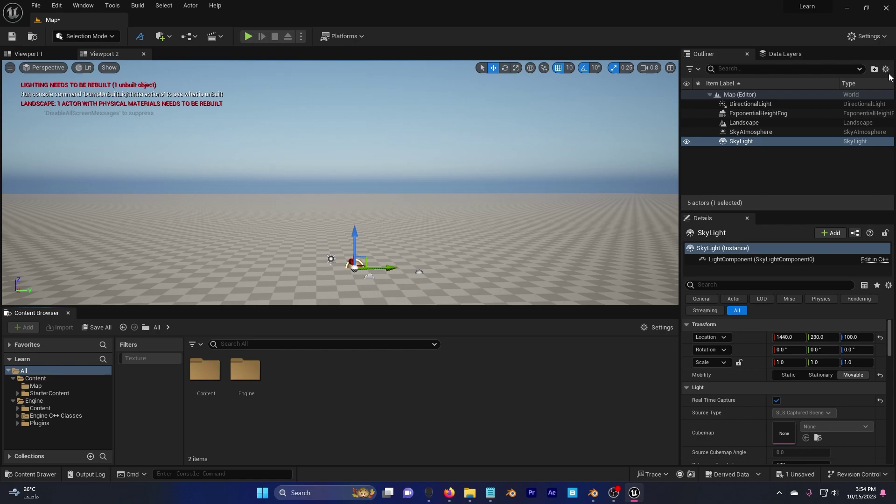
Step: Search the plugins for "volum", enable the Volumetrics plugin and restart the editor
{"action": "left_click", "coordinate": [867, 36]}
{"action": "left_click", "coordinate": [818, 85]}
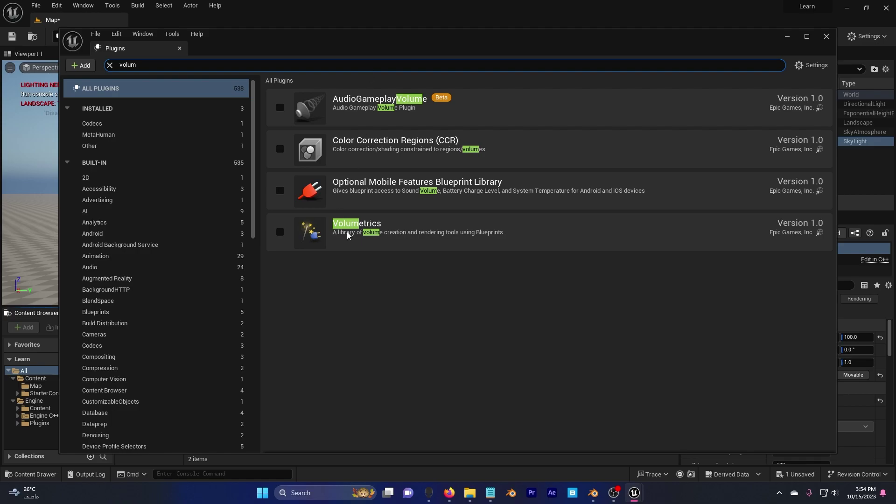
{"action": "left_click", "coordinate": [279, 232]}
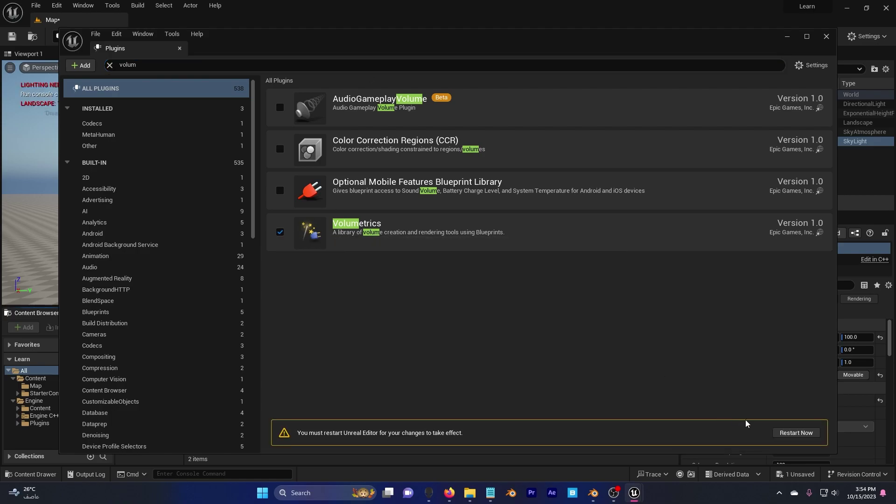
{"action": "left_click", "coordinate": [795, 433]}
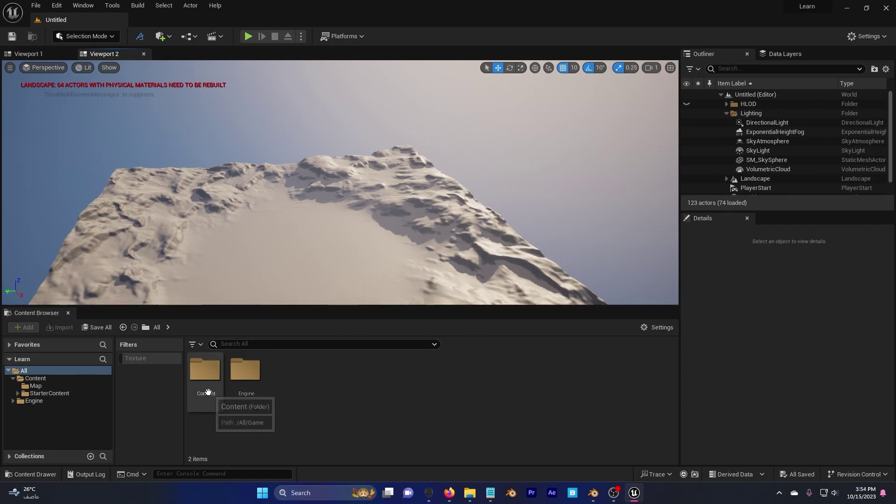
Step: Set both the Editor Startup Map and the Game Default Map to Map in the project's Maps & Modes settings
{"action": "left_click", "coordinate": [65, 386]}
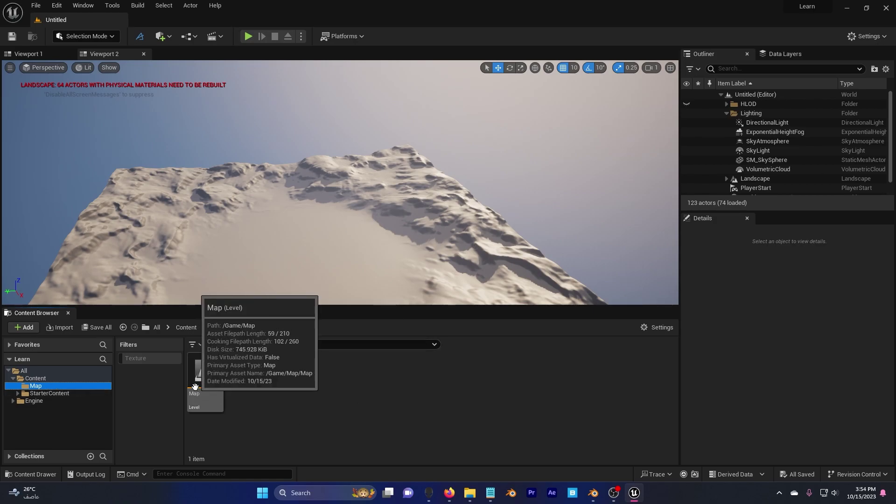
{"action": "left_click", "coordinate": [862, 39]}
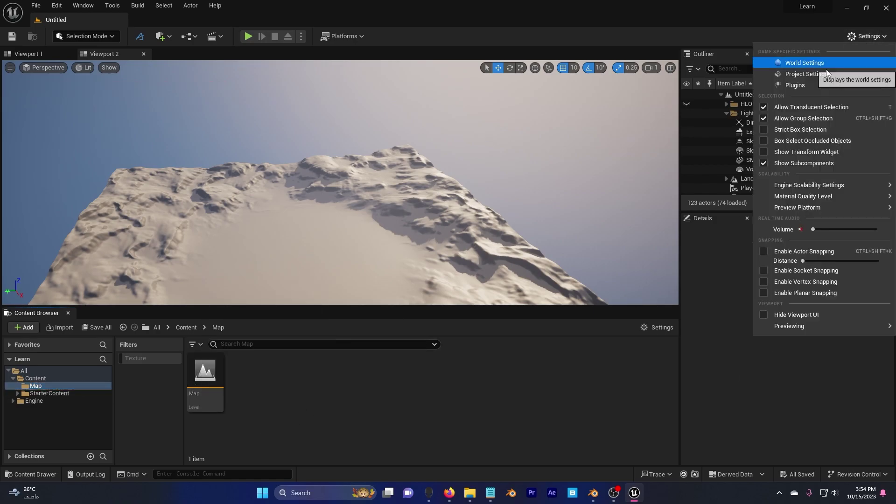
{"action": "left_click", "coordinate": [794, 72]}
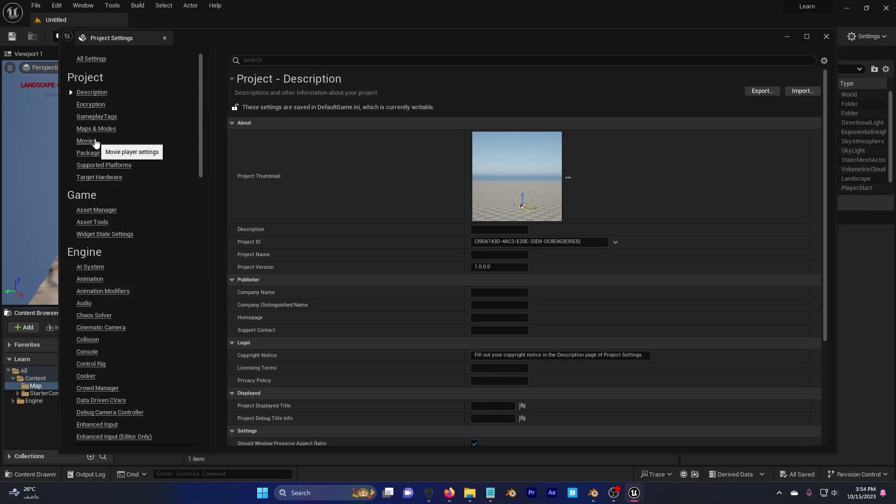
{"action": "left_click", "coordinate": [98, 129]}
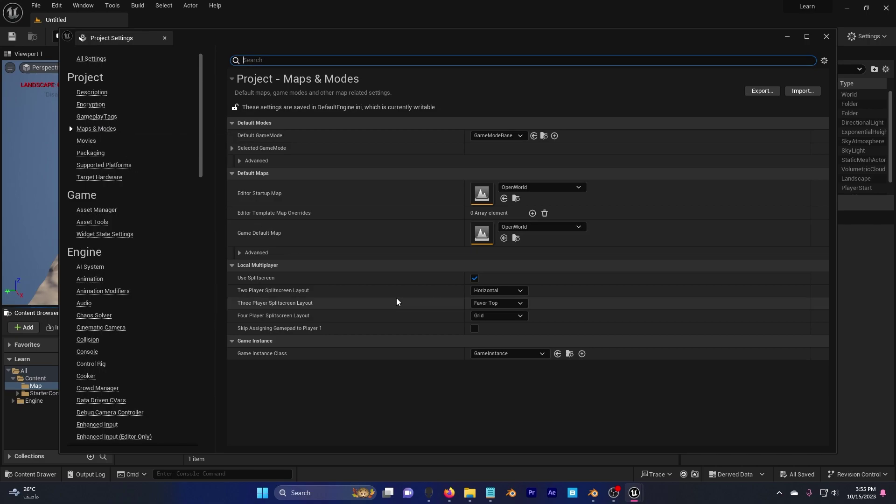
{"action": "left_click", "coordinate": [523, 187]}
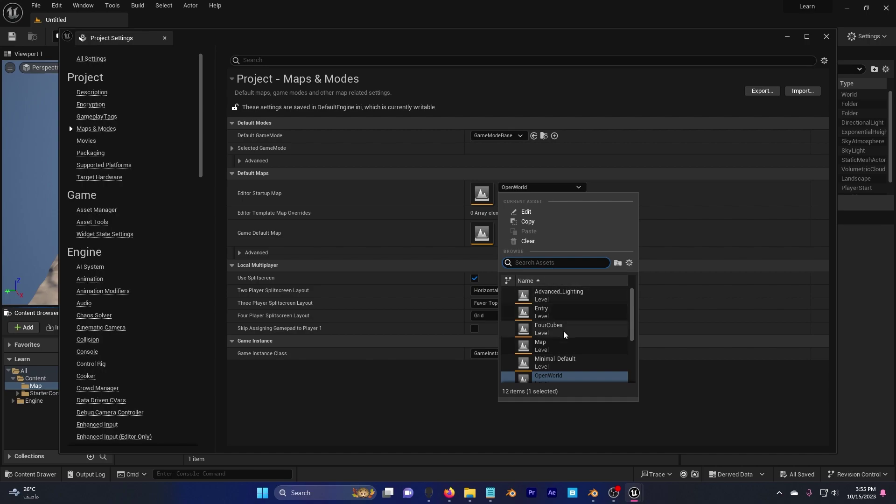
{"action": "left_click", "coordinate": [558, 346]}
{"action": "left_click", "coordinate": [541, 227]}
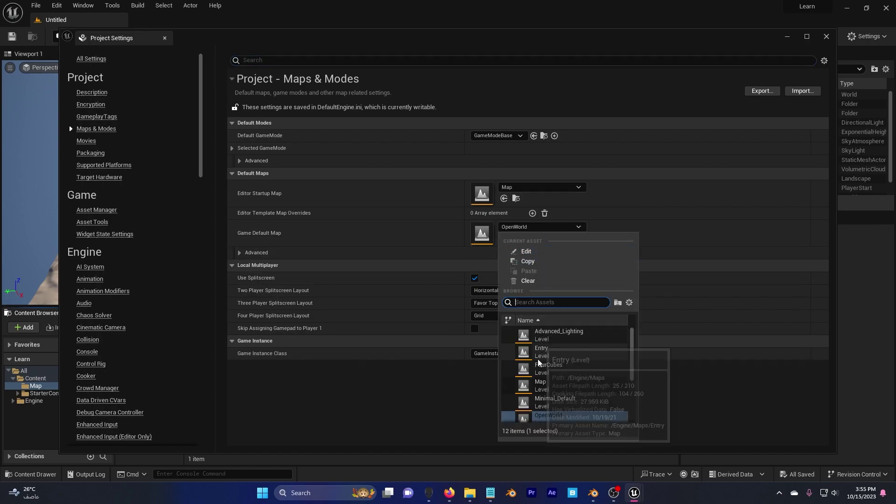
{"action": "left_click", "coordinate": [542, 385]}
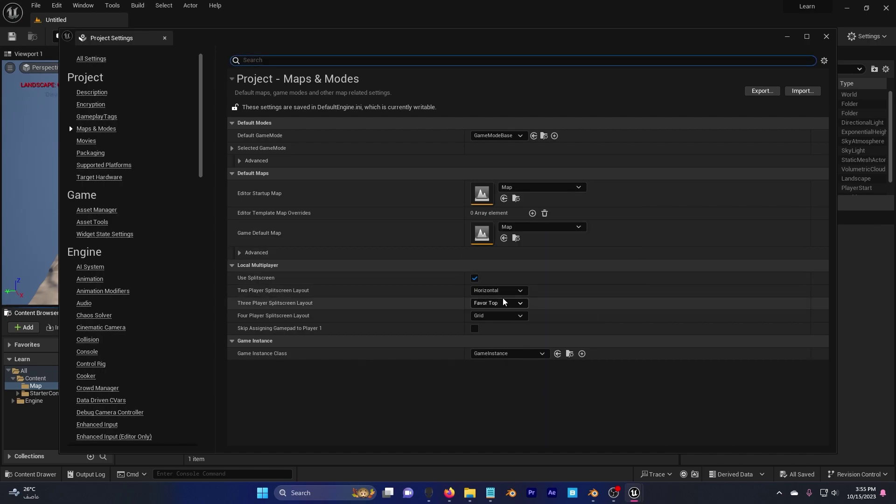
{"action": "left_click", "coordinate": [824, 37]}
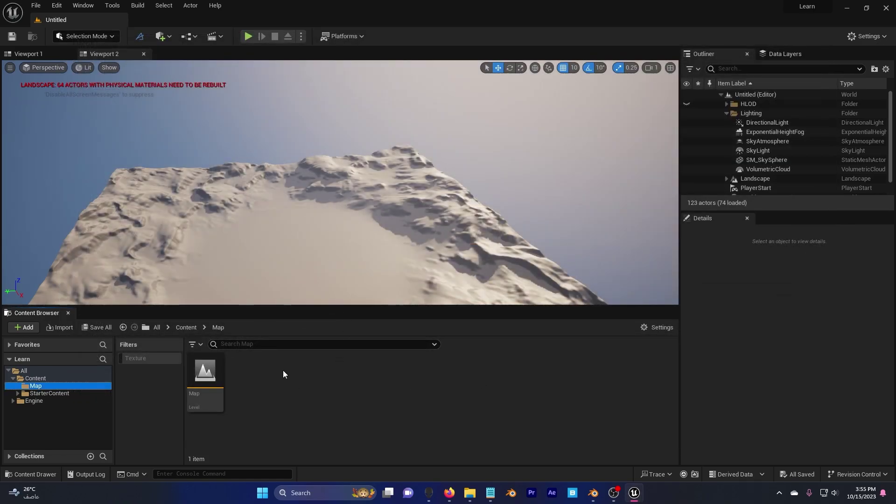
Step: Open the Map level from the project's Map folder
{"action": "double_click", "coordinate": [207, 376]}
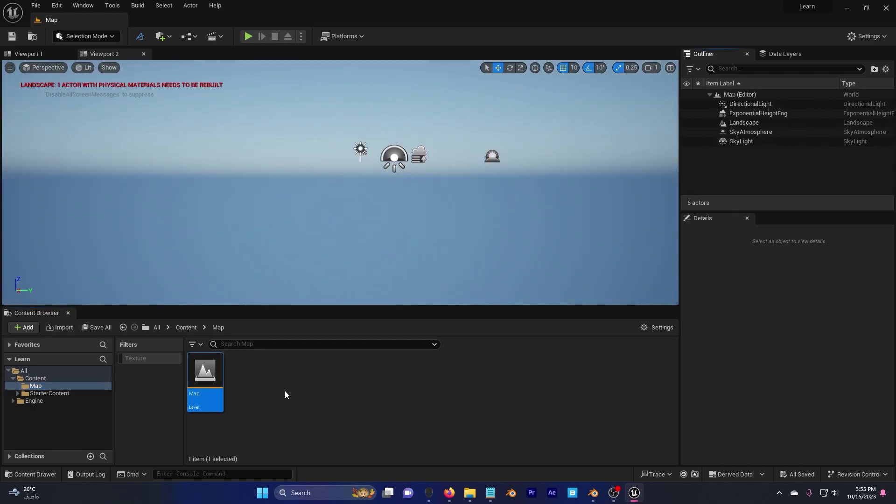
{"action": "mouse_move", "coordinate": [286, 237]}
{"action": "right_mouse_down"}
{"action": "mouse_move", "coordinate": [285, 270]}
{"action": "mouse_move", "coordinate": [286, 237]}
{"action": "right_mouse_up"}
{"action": "key", "text": "e"}
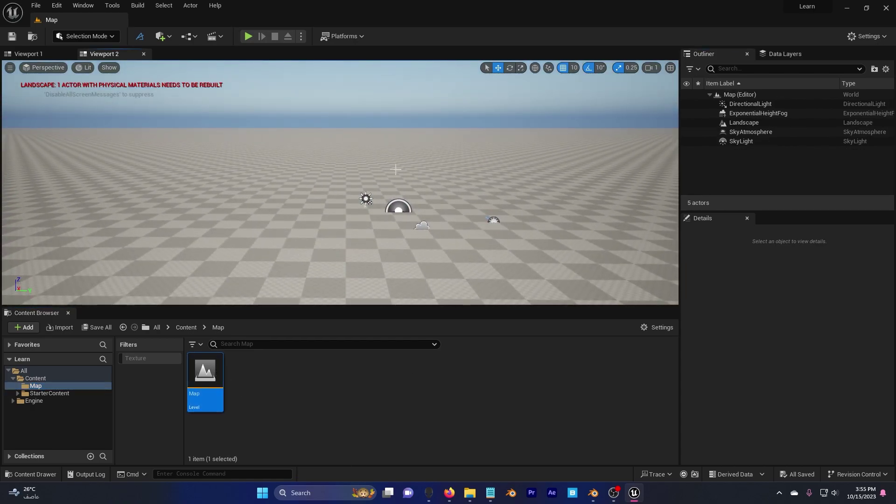
Step: Check the Show Engine Content option and expand the Engine content's Plugins folder
{"action": "left_click", "coordinate": [647, 328]}
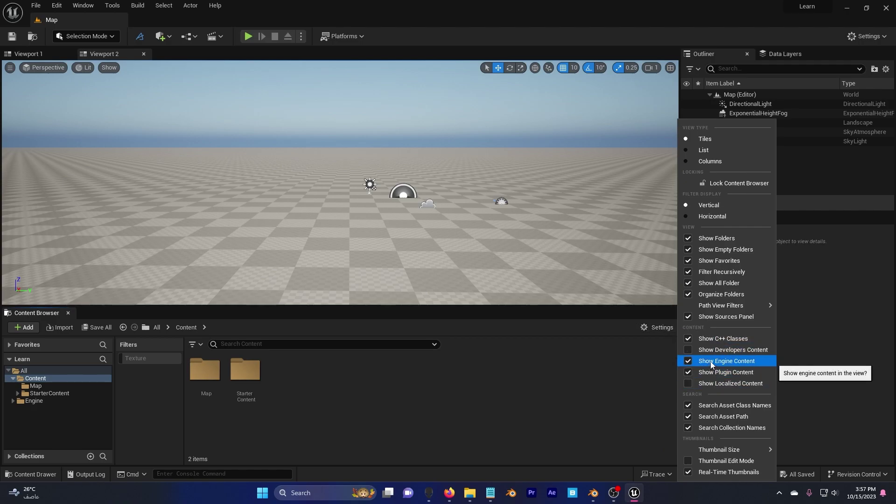
{"action": "left_click", "coordinate": [593, 387]}
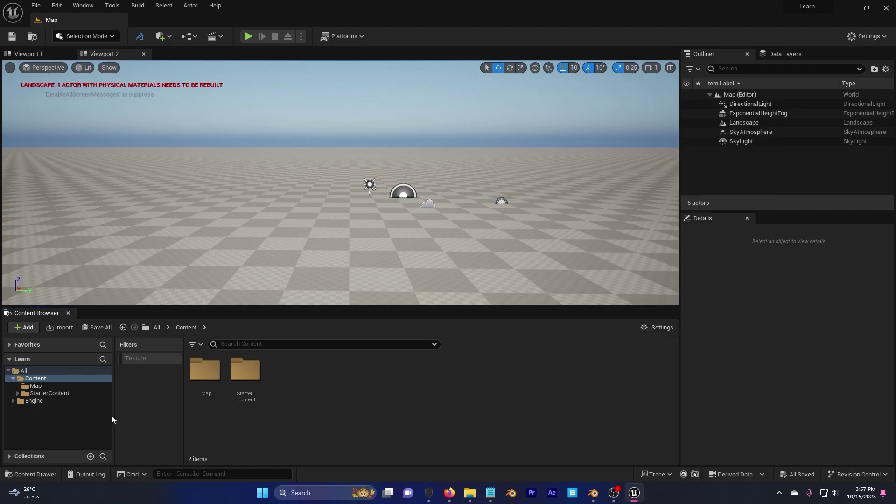
{"action": "left_click", "coordinate": [26, 402]}
{"action": "left_click", "coordinate": [14, 401]}
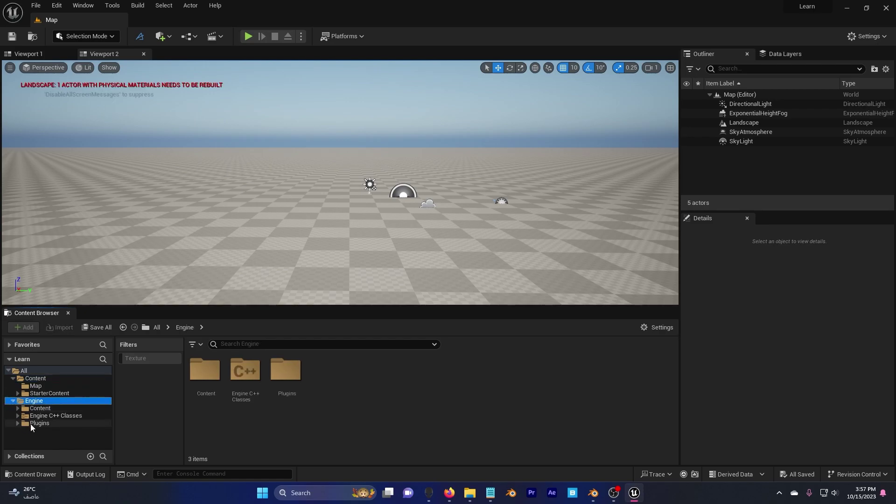
{"action": "left_click", "coordinate": [19, 424]}
{"action": "left_click", "coordinate": [18, 424]}
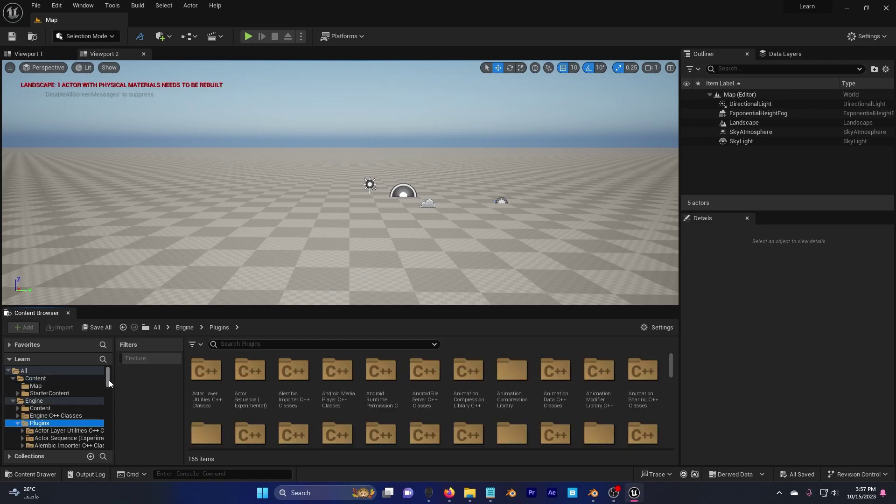
Step: Open the Sky Materials folder inside the Volumetrics plugin content
{"action": "left_click_drag", "start_coordinate": [108, 380], "coordinate": [119, 449]}
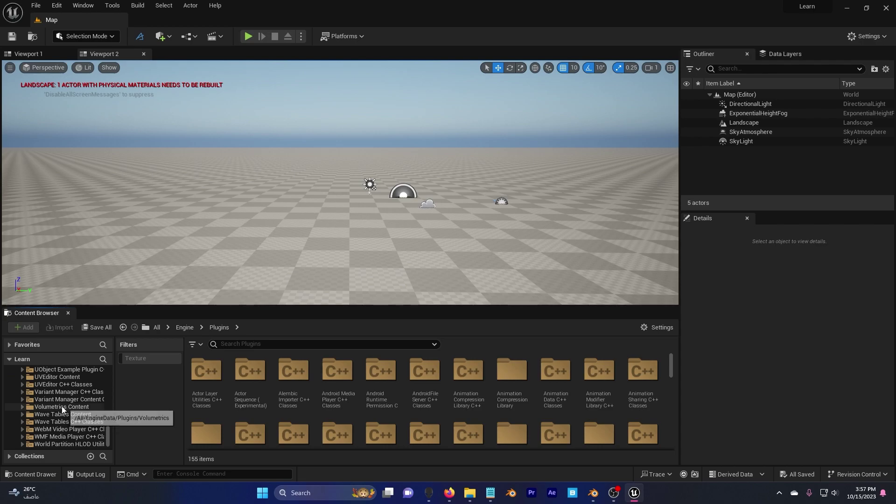
{"action": "left_click", "coordinate": [23, 407]}
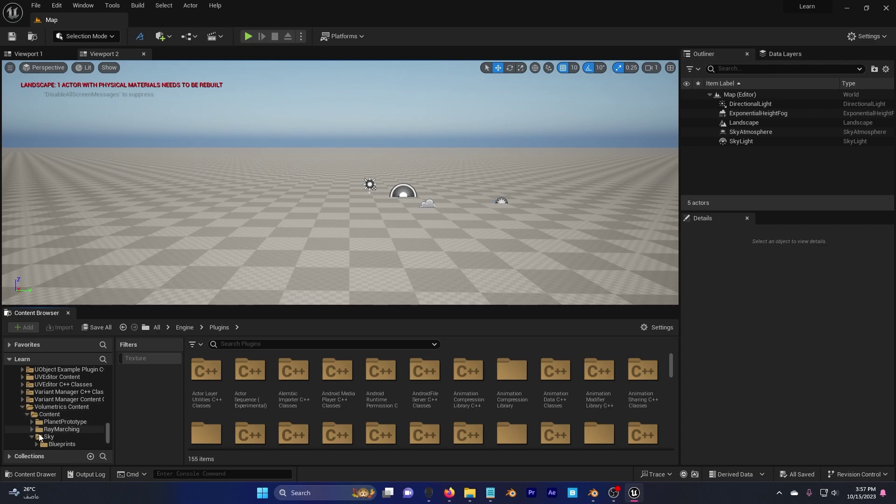
{"action": "scroll", "coordinate": [47, 425], "scroll_direction": "down", "scroll_amount": 1}
{"action": "left_click", "coordinate": [50, 421]}
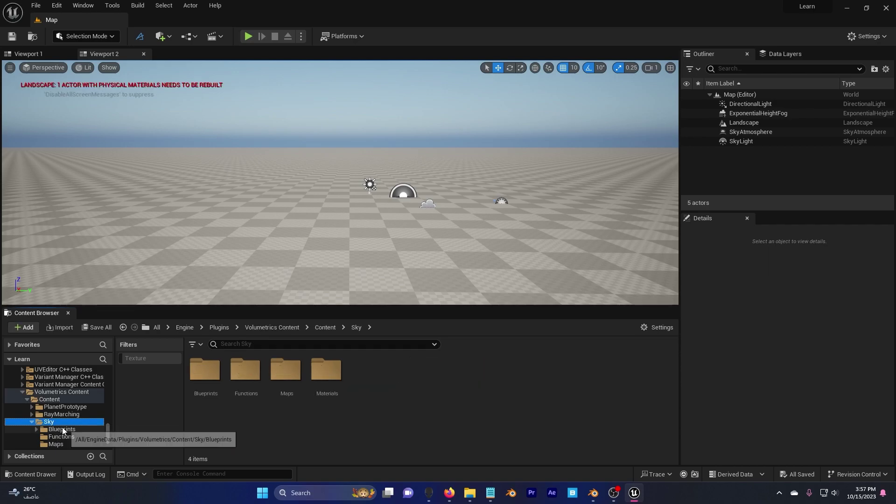
{"action": "scroll", "coordinate": [61, 427], "scroll_direction": "down", "scroll_amount": 2}
{"action": "left_click", "coordinate": [51, 422]}
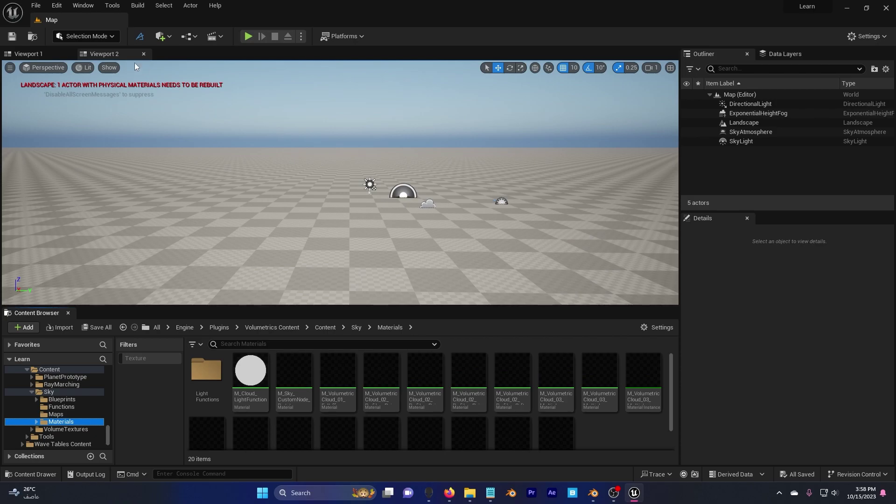
Step: Add a Volumetric Cloud actor to the level
{"action": "left_click", "coordinate": [161, 36]}
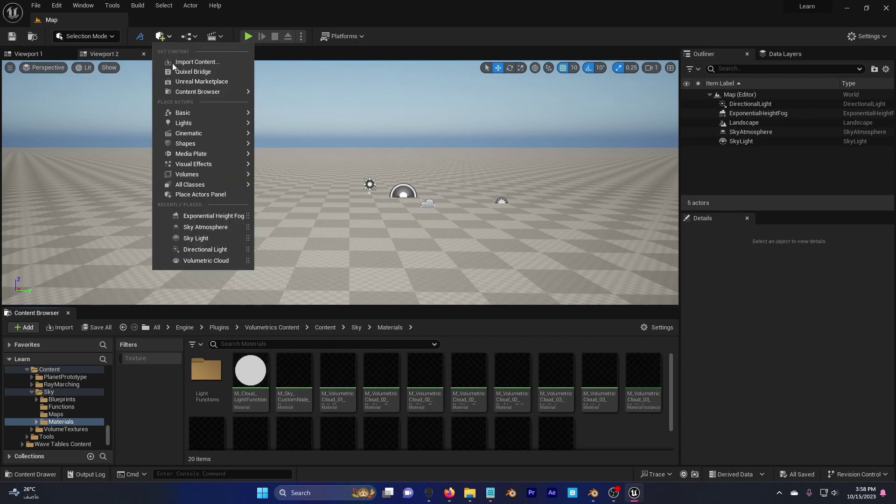
{"action": "mouse_move", "coordinate": [188, 116]}
{"action": "mouse_move", "coordinate": [209, 164]}
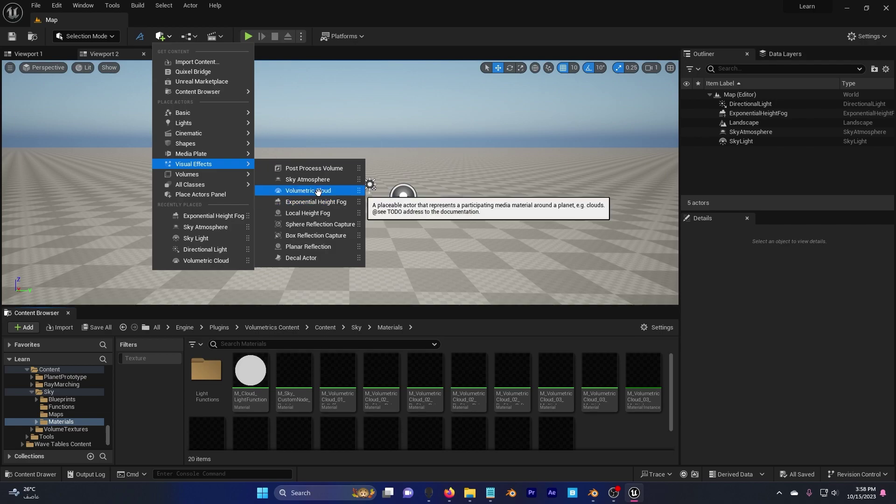
{"action": "left_click_drag", "start_coordinate": [319, 192], "coordinate": [272, 202]}
{"action": "right_click_drag", "start_coordinate": [272, 201], "coordinate": [273, 191]}
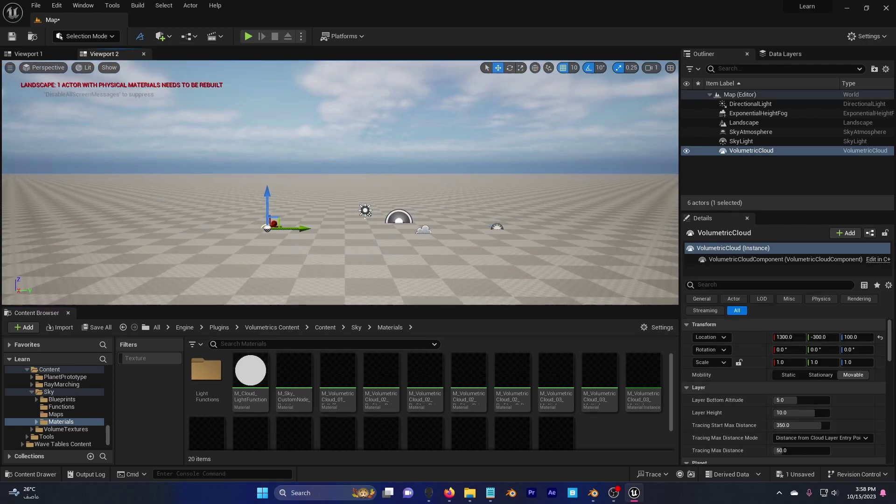
{"action": "right_click_drag", "start_coordinate": [395, 210], "coordinate": [315, 136]}
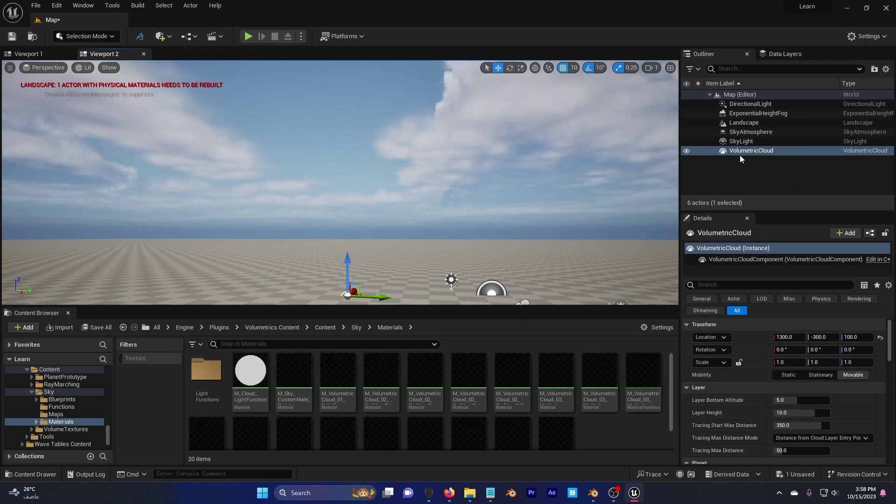
Step: Assign the first M_VolumetricCloud_02 material from the plugin's sky materials as the volumetric cloud's Cloud Material and inspect the sky
{"action": "scroll", "coordinate": [736, 419], "scroll_direction": "down", "scroll_amount": 5}
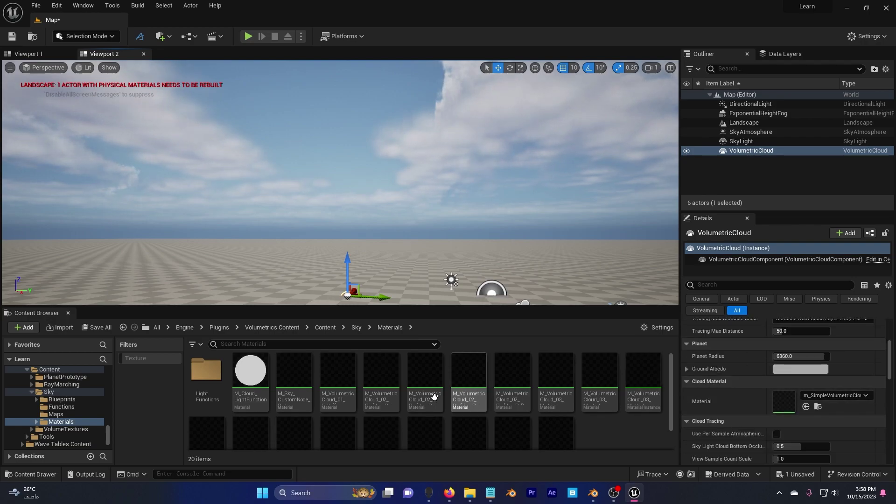
{"action": "left_click_drag", "start_coordinate": [375, 370], "coordinate": [783, 403]}
{"action": "right_click_drag", "start_coordinate": [433, 256], "coordinate": [393, 243]}
{"action": "right_click_drag", "start_coordinate": [332, 268], "coordinate": [355, 255]}
{"action": "right_click_drag", "start_coordinate": [472, 250], "coordinate": [485, 252]}
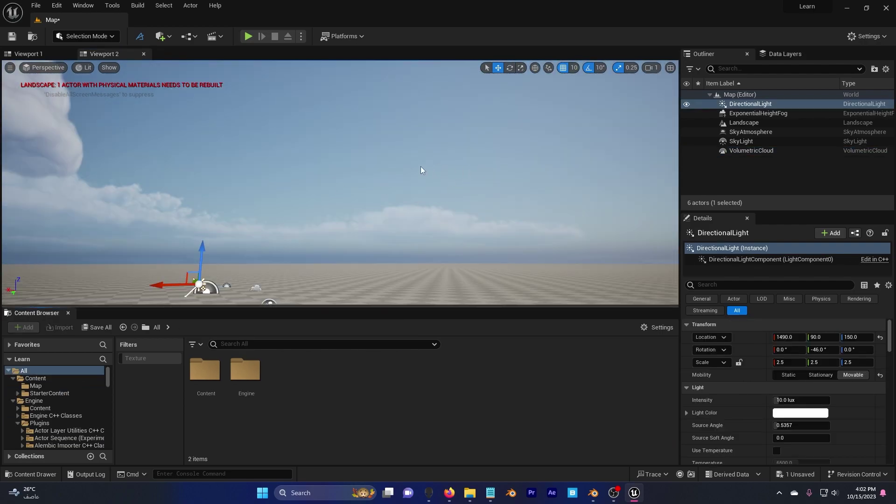
{"action": "right_click_drag", "start_coordinate": [421, 169], "coordinate": [383, 137]}
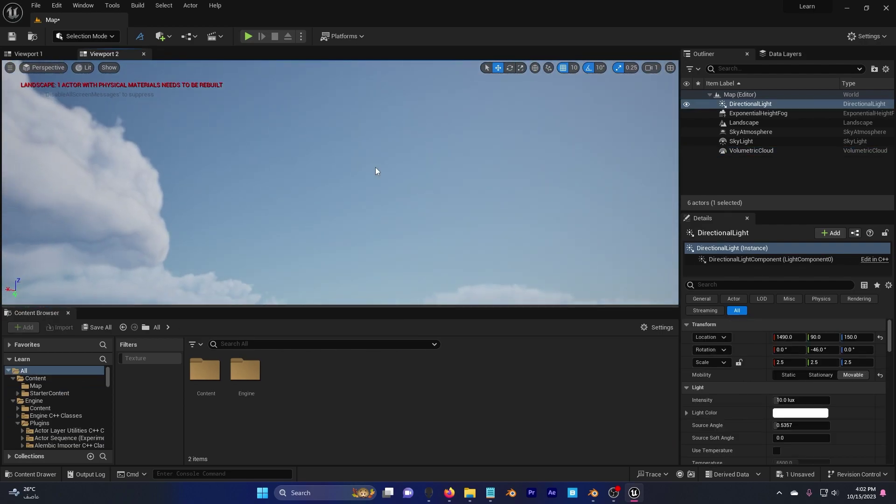
Step: Enable Light Shaft Occlusion and Light Shaft Bloom on the directional light
{"action": "left_click", "coordinate": [747, 105]}
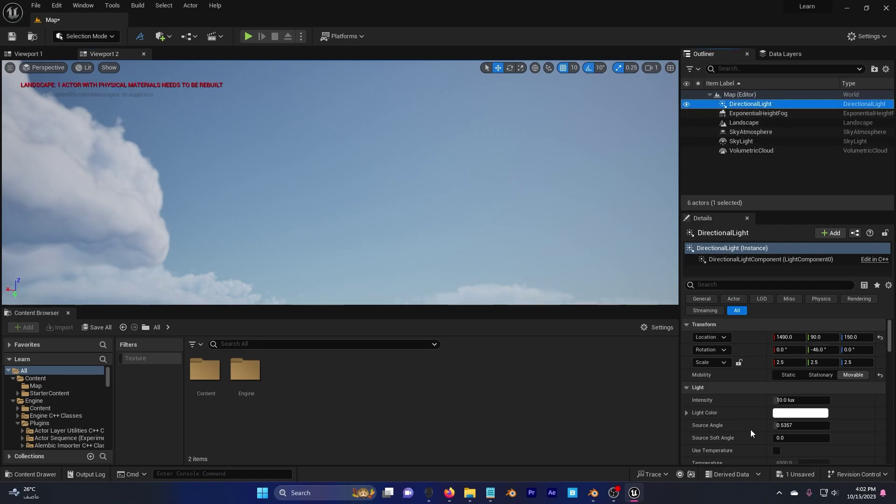
{"action": "scroll", "coordinate": [733, 428], "scroll_direction": "down", "scroll_amount": 10}
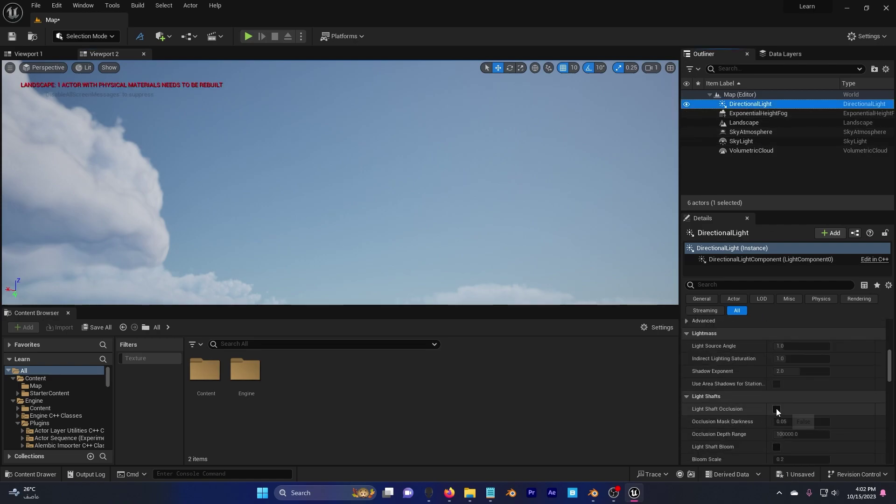
{"action": "left_click", "coordinate": [777, 409]}
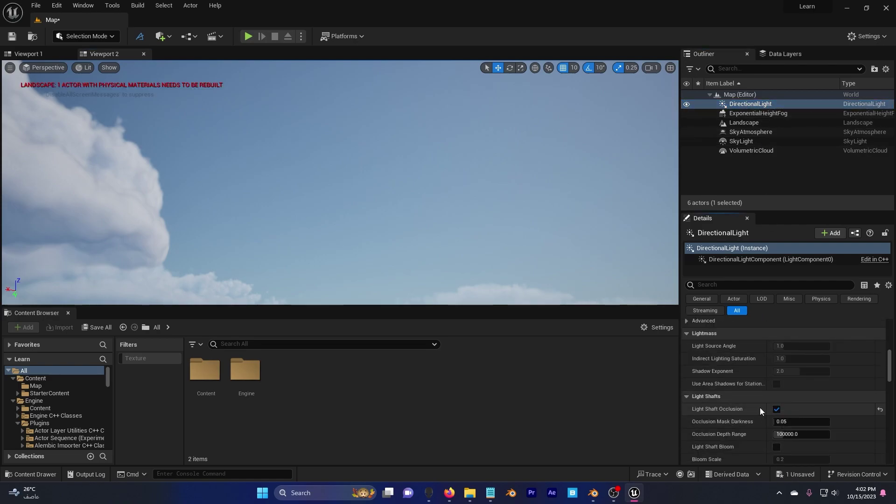
{"action": "left_click", "coordinate": [777, 447]}
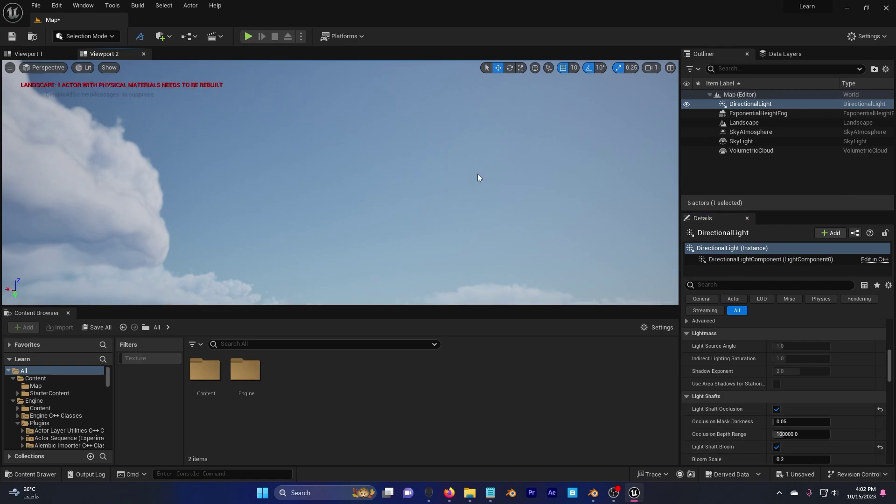
Step: Try rotating the directional light to change the sun's direction against the clouds
{"action": "key", "text": "ctrl+l"}
{"action": "right_click_drag", "start_coordinate": [389, 175], "coordinate": [322, 168]}
{"action": "key", "text": "ctrl+l"}
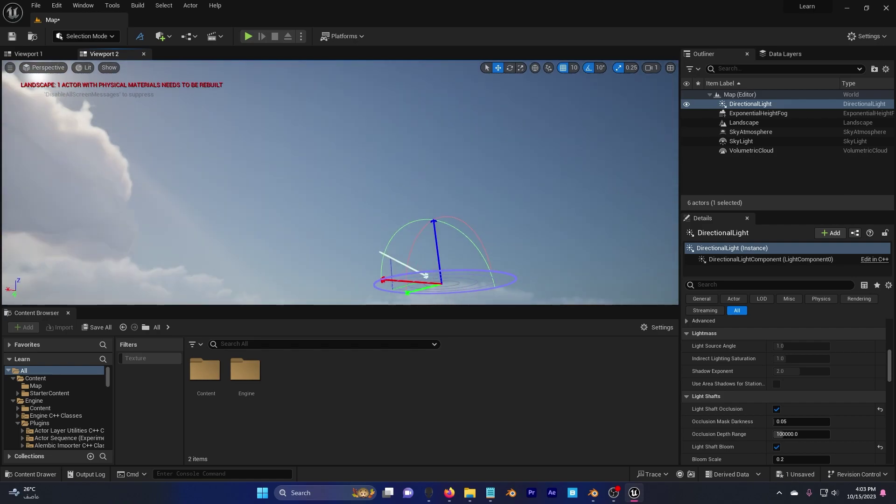
Step: Undo the directional light's rotation and its light shaft bloom and occlusion changes
{"action": "key", "text": "ctrl+z"}
{"action": "key", "text": "ctrl+z"}
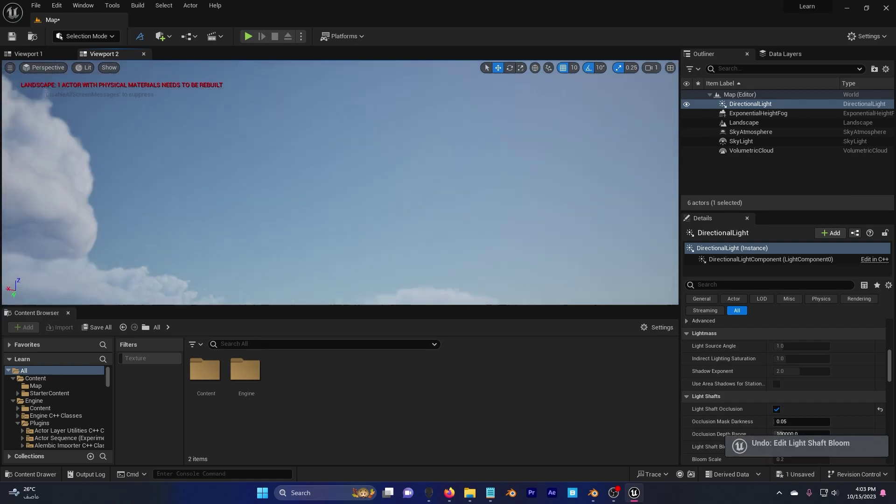
{"action": "key", "text": "ctrl+z"}
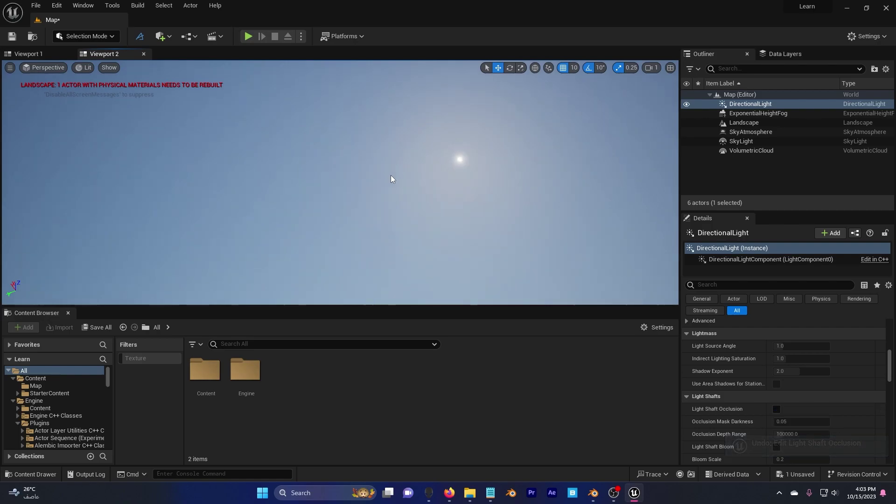
Step: Set the directional light's Source Angle to 5 and deselect the light
{"action": "scroll", "coordinate": [732, 434], "scroll_direction": "up", "scroll_amount": 10}
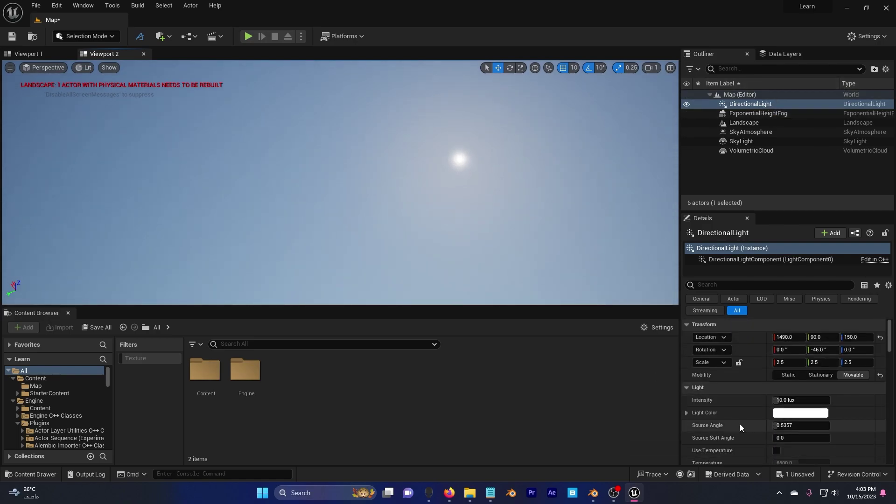
{"action": "left_click", "coordinate": [801, 425]}
{"action": "type", "text": "5"}
{"action": "key", "text": "Return"}
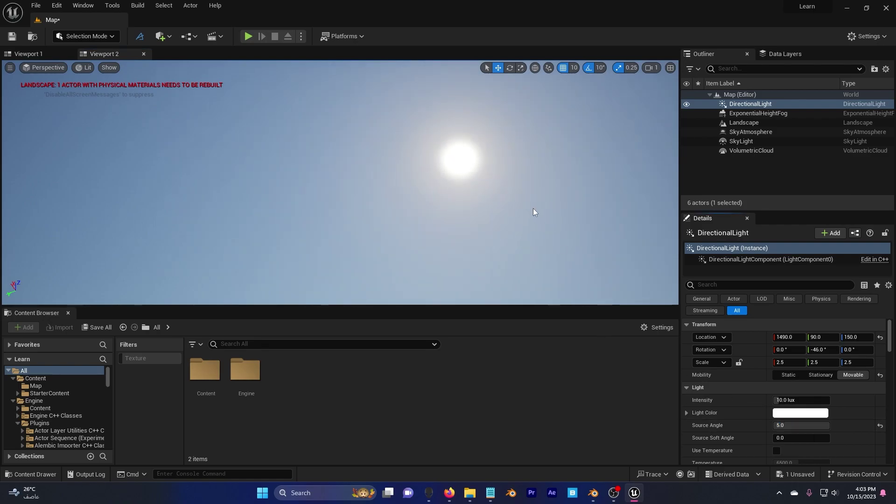
{"action": "right_click_drag", "start_coordinate": [404, 189], "coordinate": [285, 235]}
{"action": "left_click", "coordinate": [404, 190]}
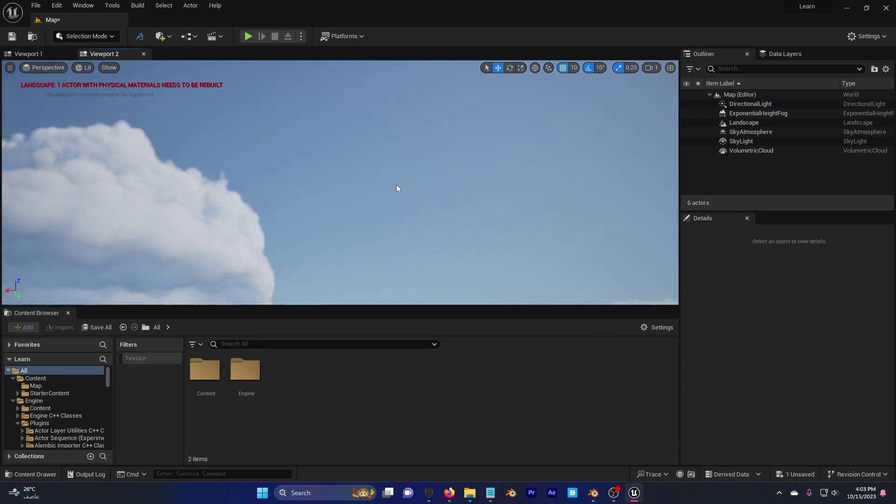
Step: Turn the sun's direction so it sits low, just above the horizon beside the clouds
{"action": "key", "text": "ctrl+l"}
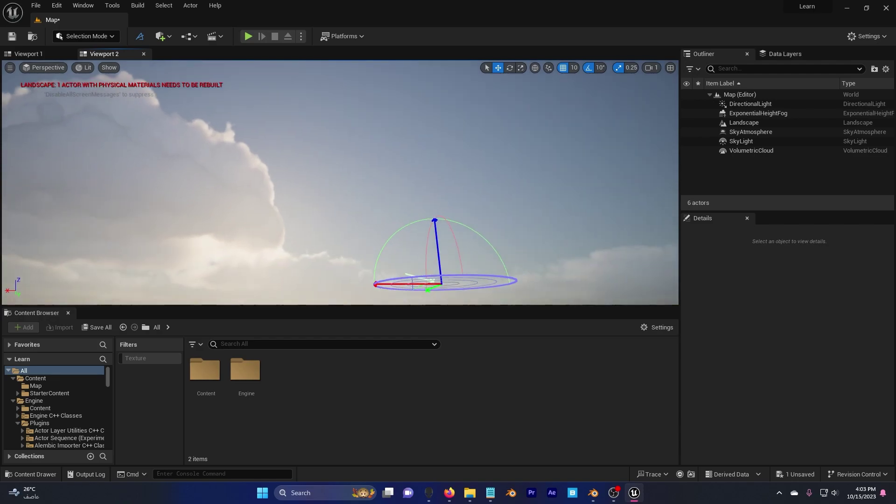
{"action": "key", "text": "ctrl+l"}
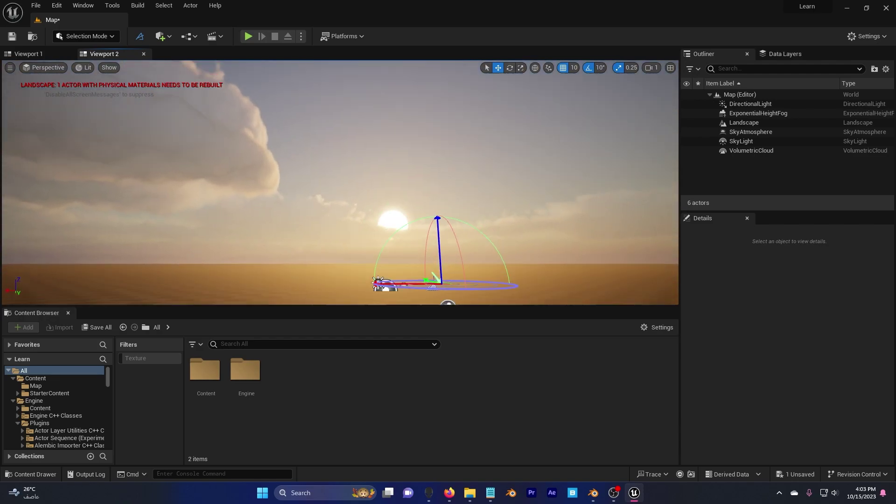
{"action": "right_click_drag", "start_coordinate": [340, 183], "coordinate": [342, 198]}
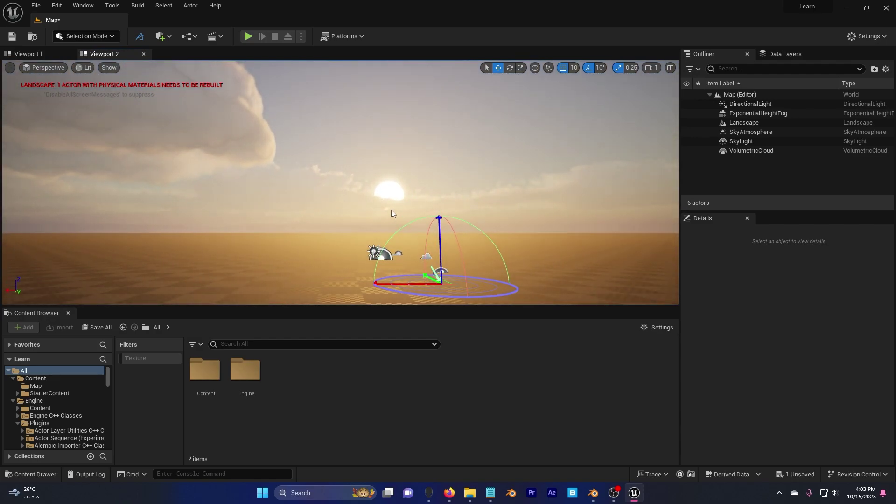
Step: Open Quixel Bridge from the Content folder and show the locally downloaded Megascans assets
{"action": "double_click", "coordinate": [204, 369]}
{"action": "right_click", "coordinate": [320, 404]}
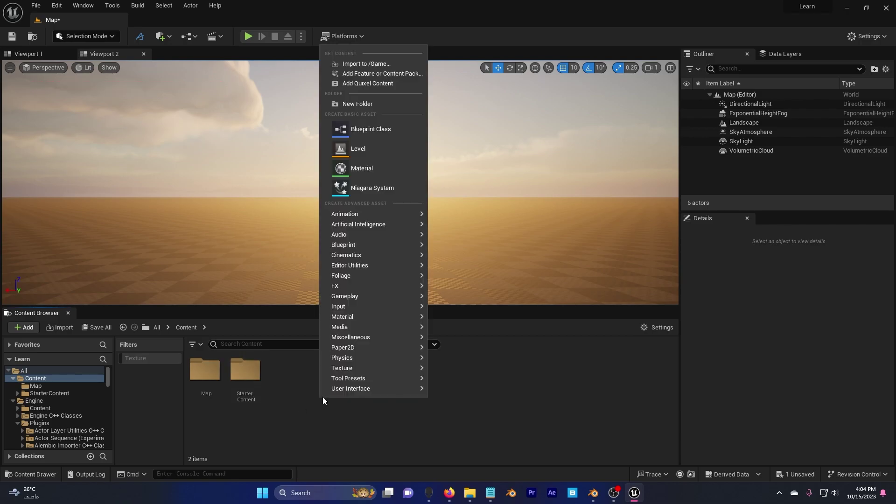
{"action": "left_click", "coordinate": [369, 84]}
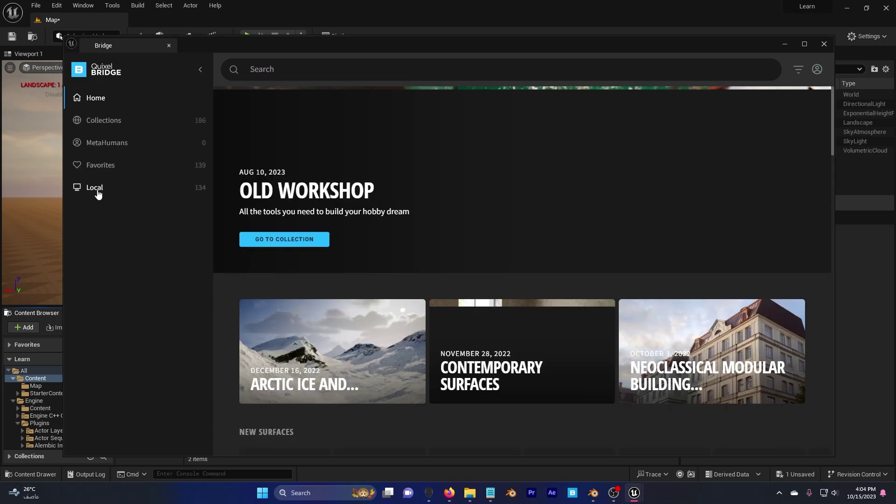
{"action": "left_click", "coordinate": [95, 188]}
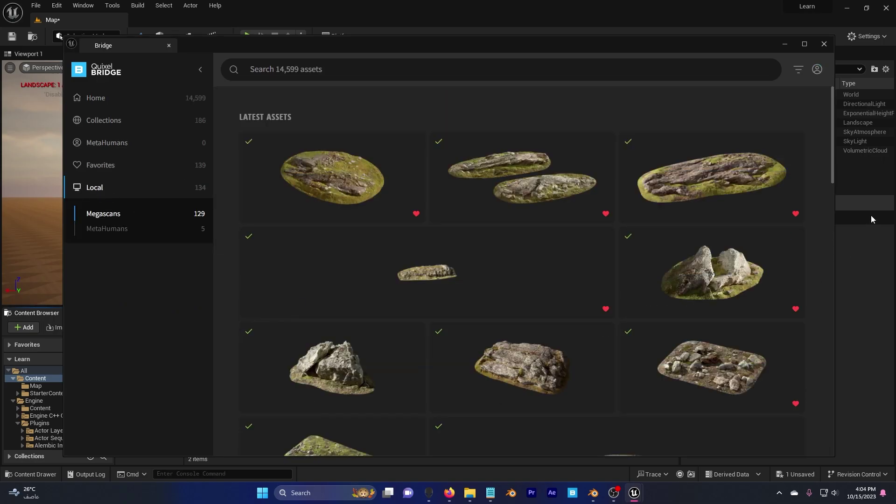
Step: Add the European Spindle 3D plant to the project at Highest Quality and minimize Bridge
{"action": "scroll", "coordinate": [727, 212], "scroll_direction": "down", "scroll_amount": 10}
{"action": "scroll", "coordinate": [726, 216], "scroll_direction": "down", "scroll_amount": 8}
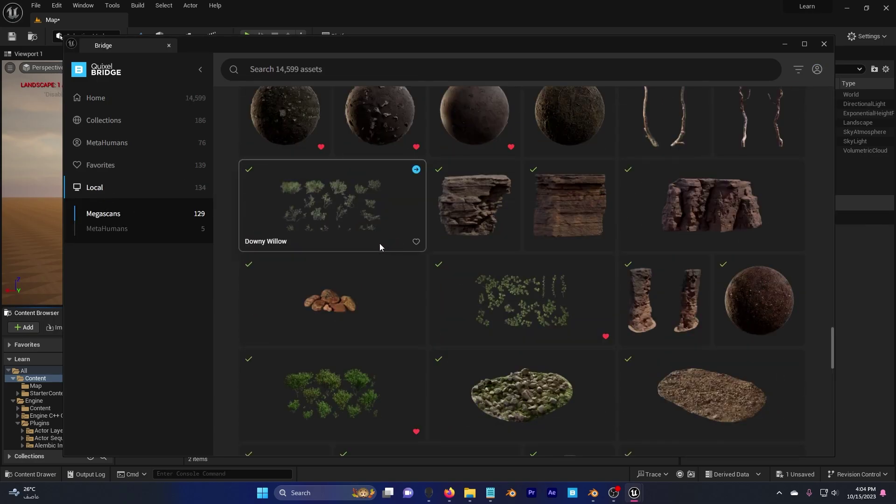
{"action": "scroll", "coordinate": [371, 247], "scroll_direction": "up", "scroll_amount": 2}
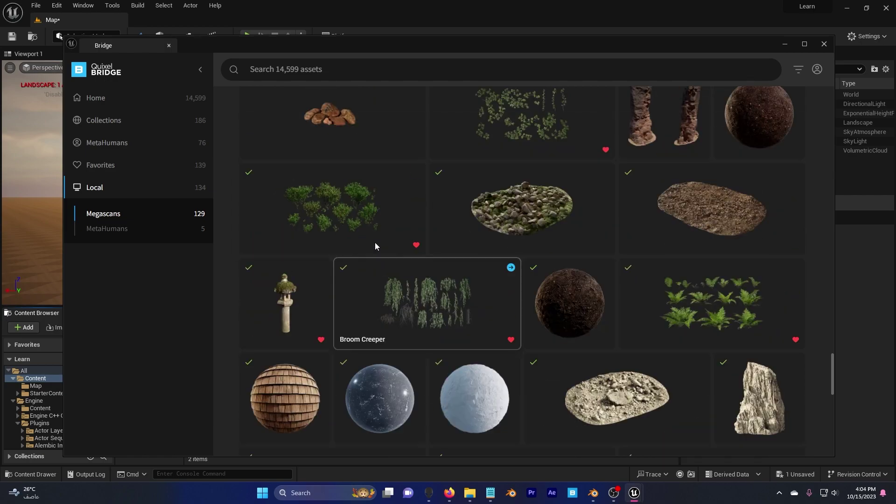
{"action": "left_click", "coordinate": [340, 202]}
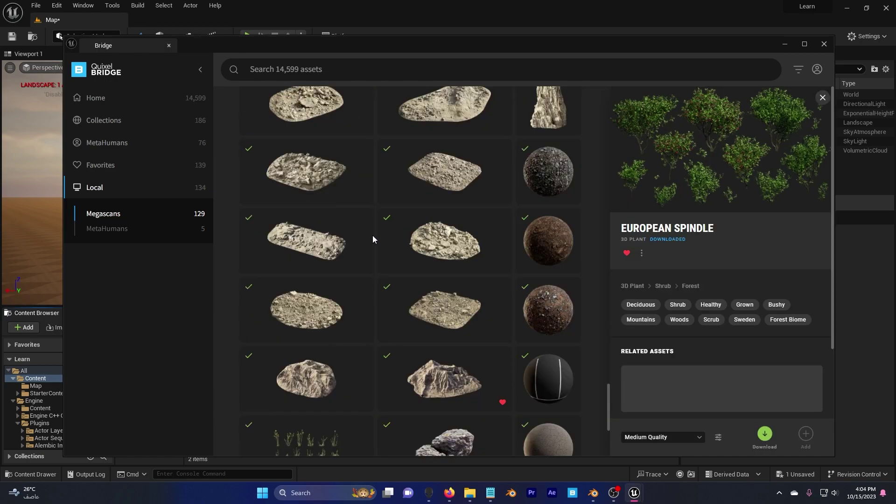
{"action": "left_click", "coordinate": [665, 439]}
{"action": "left_click", "coordinate": [650, 419]}
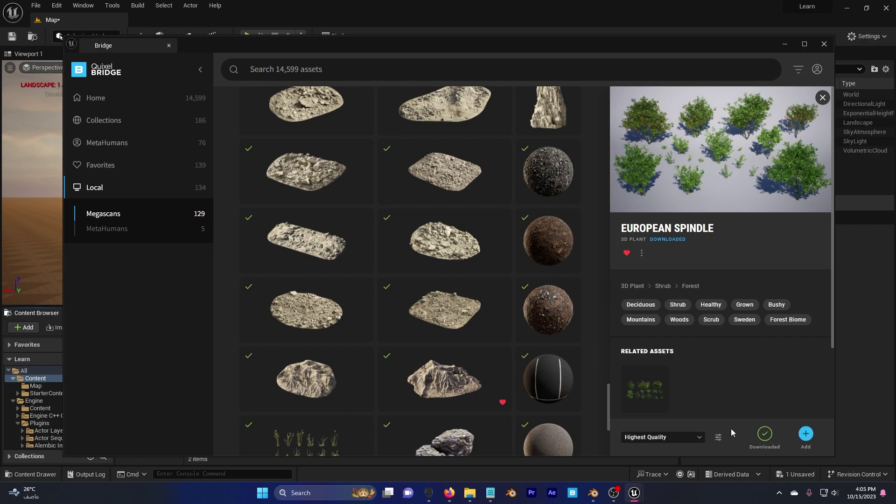
{"action": "left_click", "coordinate": [786, 45]}
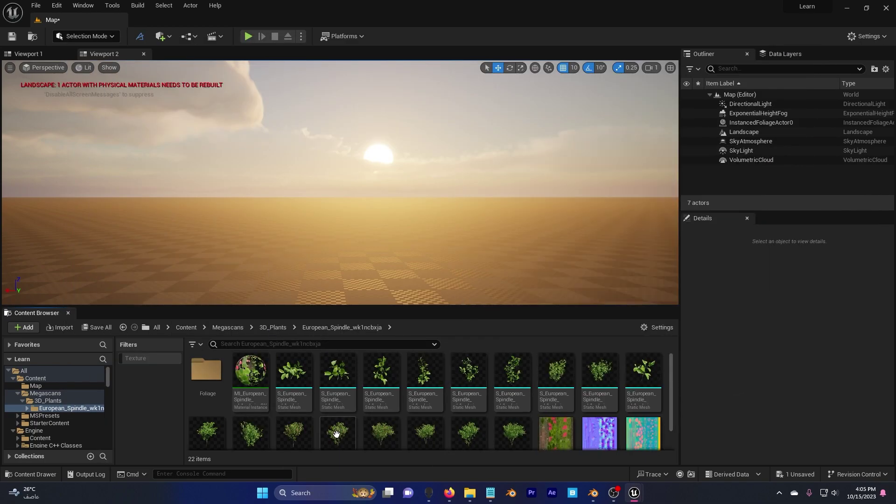
Step: Try placing one of the European Spindle plant assets on the landscape
{"action": "left_click_drag", "start_coordinate": [337, 432], "coordinate": [395, 237]}
{"action": "scroll", "coordinate": [395, 237], "scroll_direction": "up", "scroll_amount": 3}
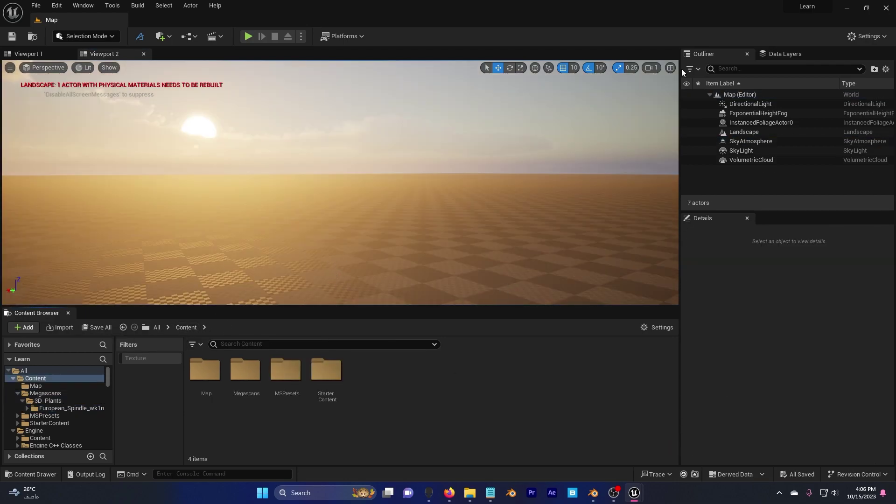
Step: Close the Unreal editor and copy the Cabin, CreekAssets and Saturn folders from Project Assets into the Learn project's Content folder
{"action": "left_click", "coordinate": [886, 7]}
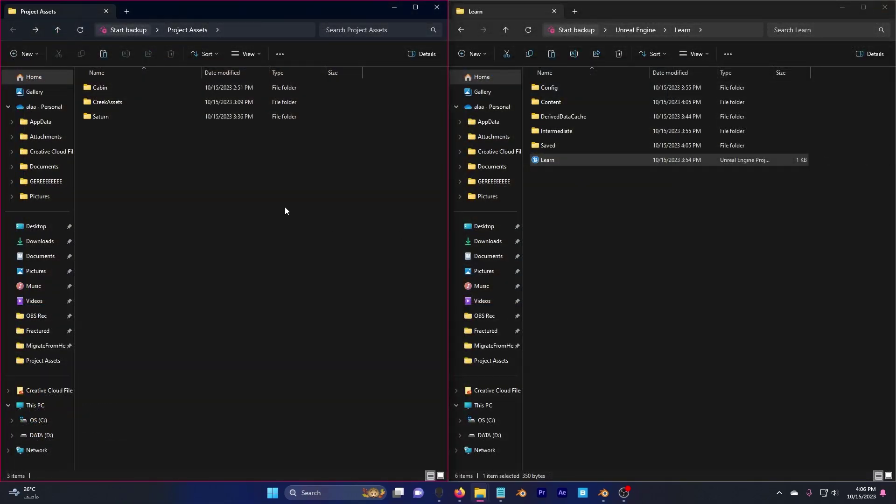
{"action": "left_click_drag", "start_coordinate": [134, 148], "coordinate": [103, 89]}
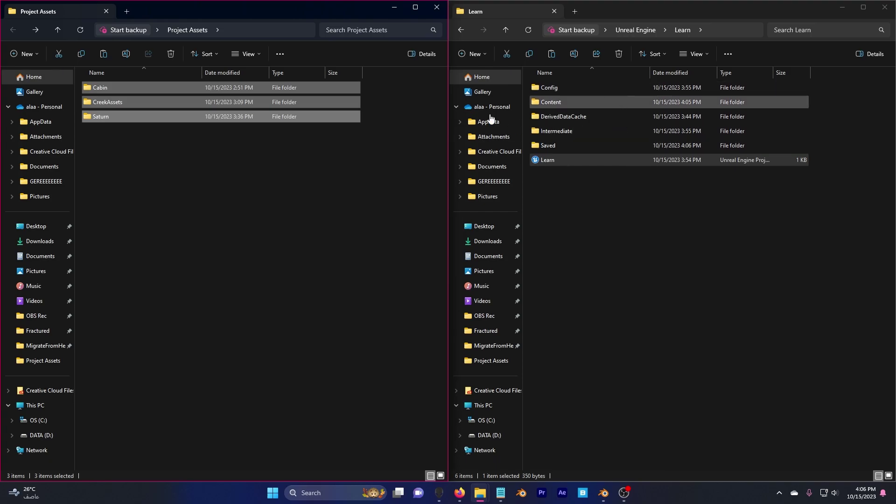
{"action": "left_click", "coordinate": [200, 140]}
{"action": "left_click", "coordinate": [598, 223]}
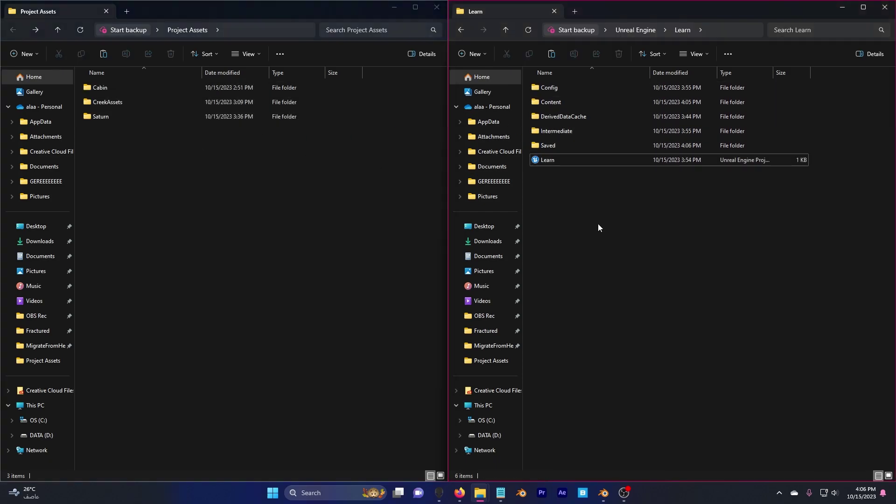
{"action": "double_click", "coordinate": [561, 102]}
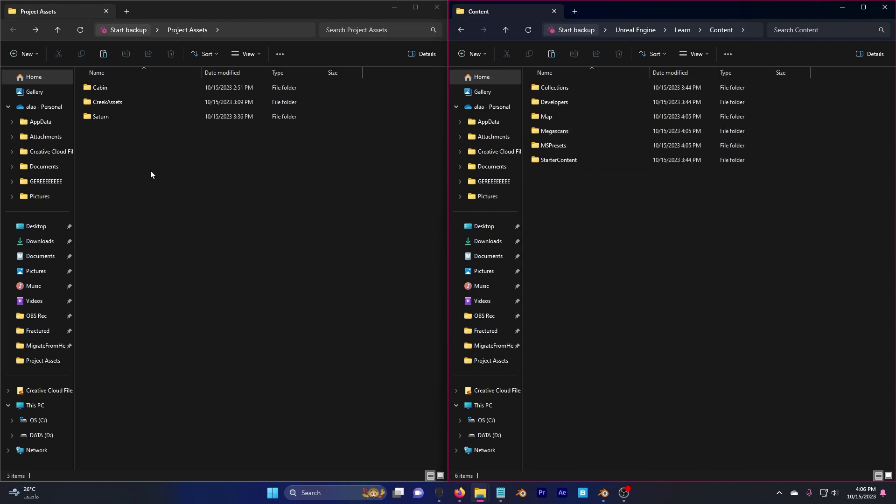
{"action": "left_click_drag", "start_coordinate": [151, 171], "coordinate": [124, 79]}
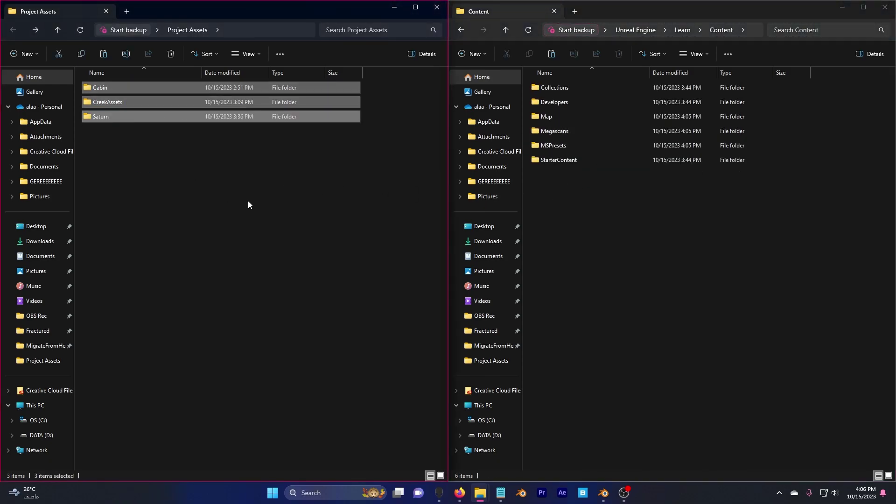
{"action": "left_click", "coordinate": [595, 253]}
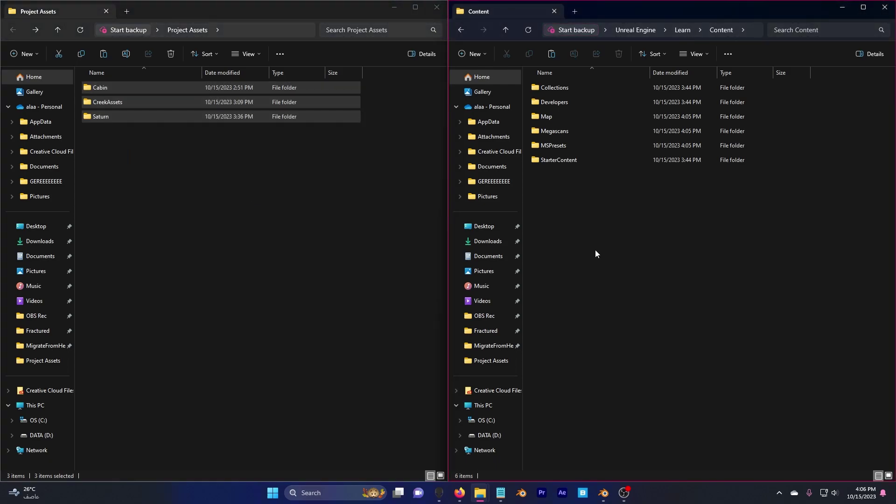
{"action": "key", "text": "ctrl+v"}
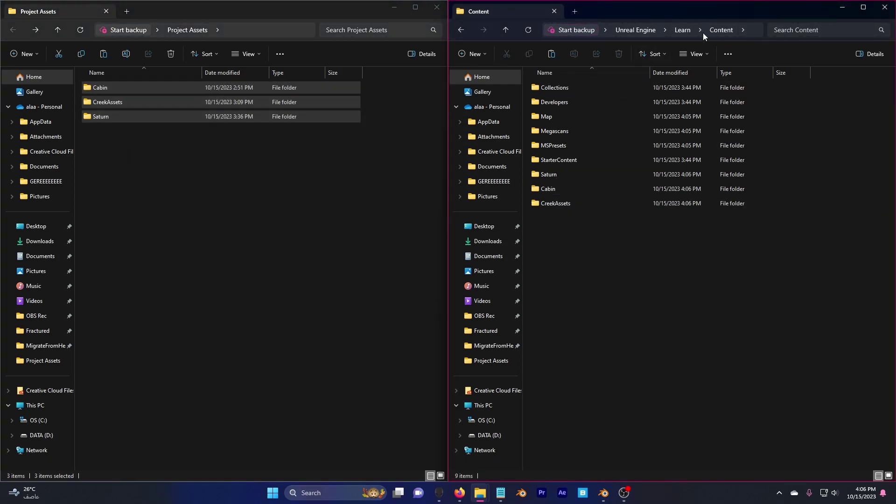
Step: Reopen the Learn project and create a folder named Mesh inside Content, then open it
{"action": "left_click", "coordinate": [683, 30]}
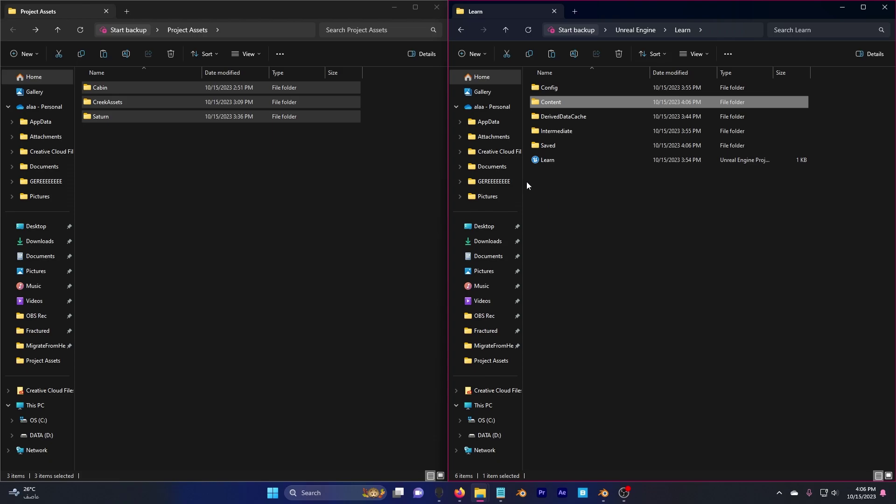
{"action": "double_click", "coordinate": [548, 159]}
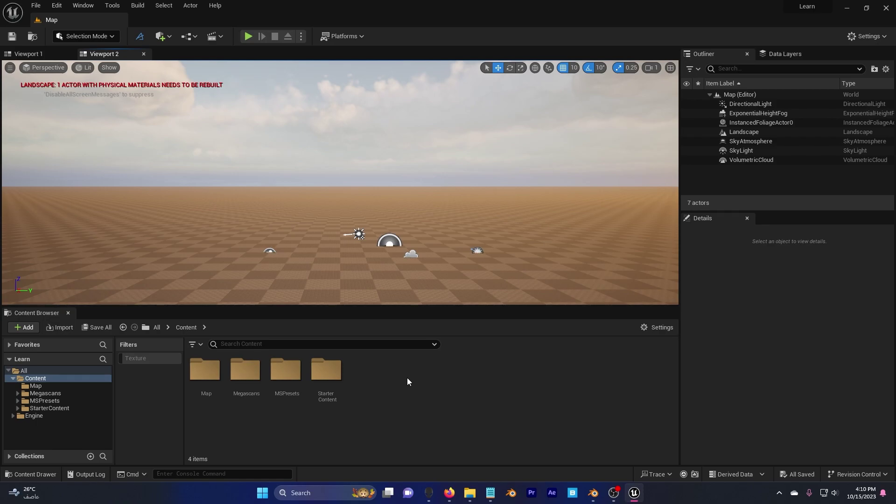
{"action": "right_click", "coordinate": [391, 381]}
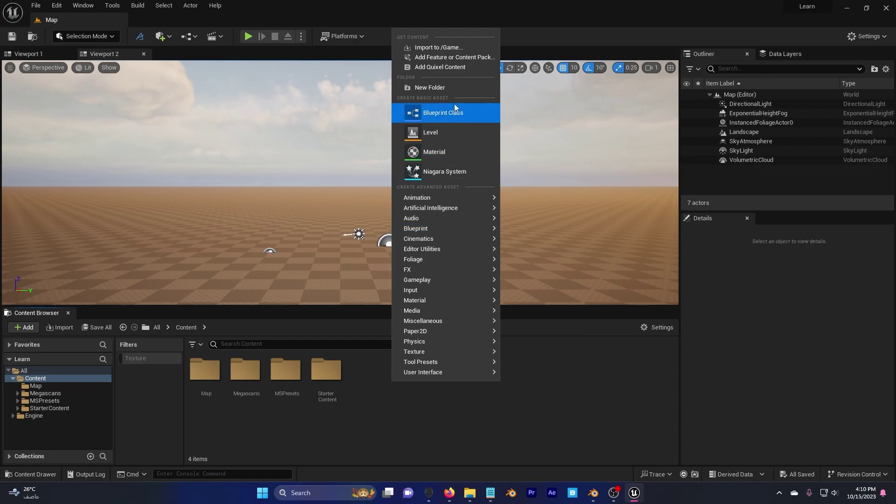
{"action": "left_click", "coordinate": [451, 87]}
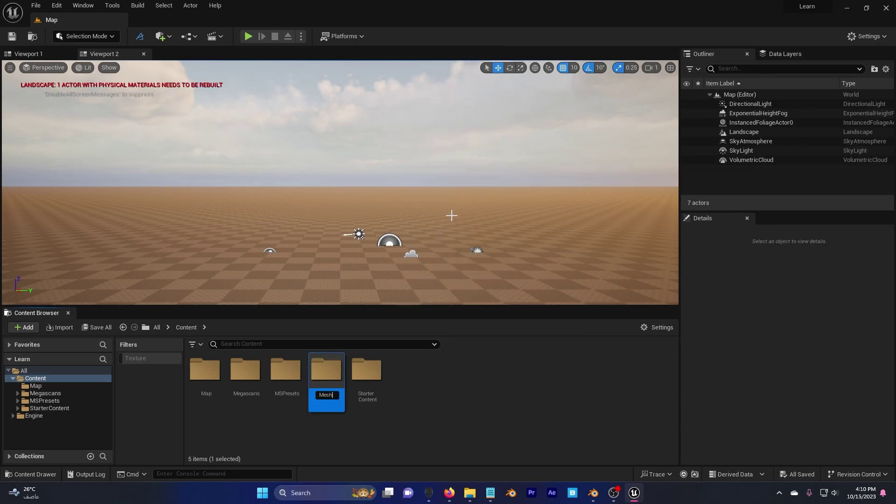
{"action": "key", "text": "Return"}
{"action": "double_click", "coordinate": [282, 371]}
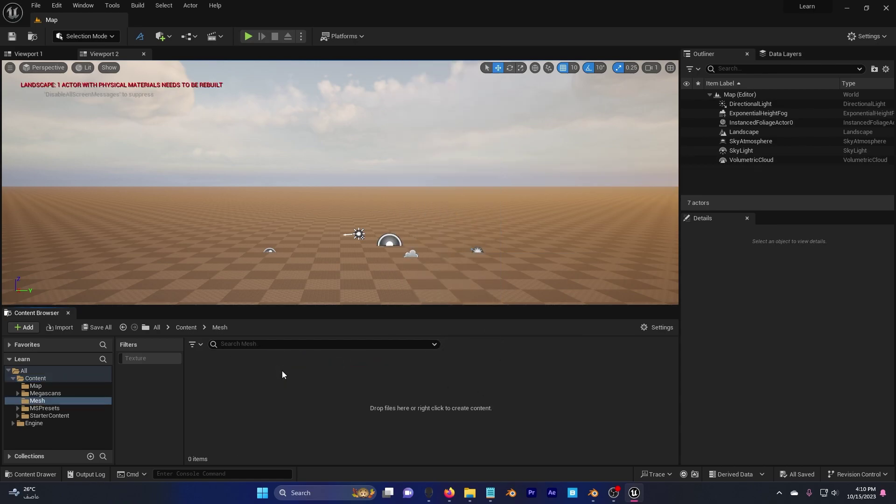
Step: Import the Cabin and Saturn folders from Project Assets into the Mesh folder, using the default FBX import options for all meshes
{"action": "left_click", "coordinate": [469, 492]}
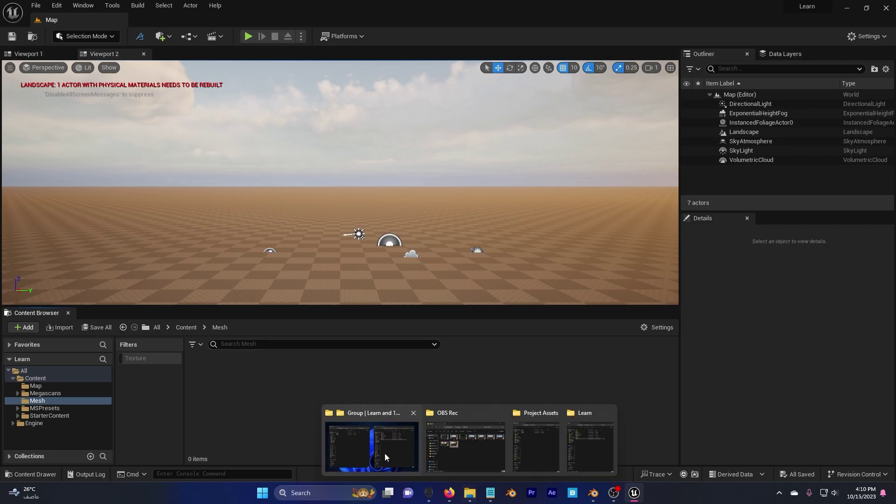
{"action": "left_click", "coordinate": [376, 444]}
{"action": "left_click_drag", "start_coordinate": [326, 9], "coordinate": [673, 35]}
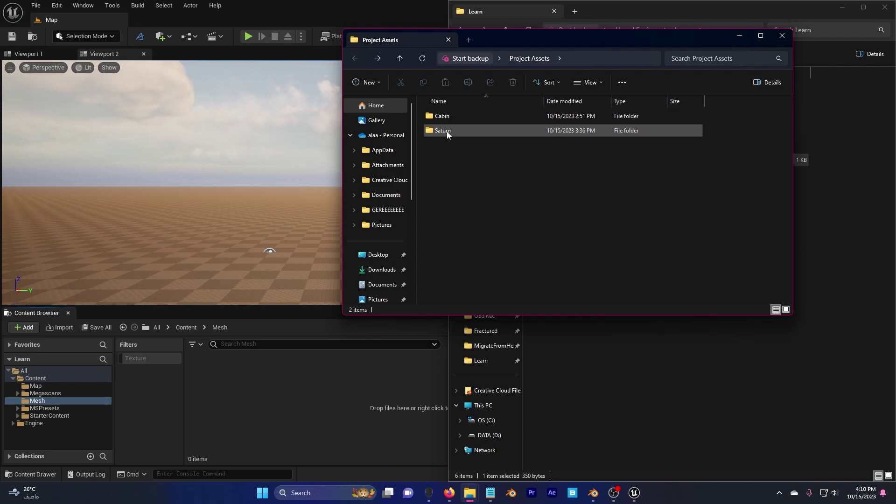
{"action": "left_click_drag", "start_coordinate": [447, 150], "coordinate": [446, 115]}
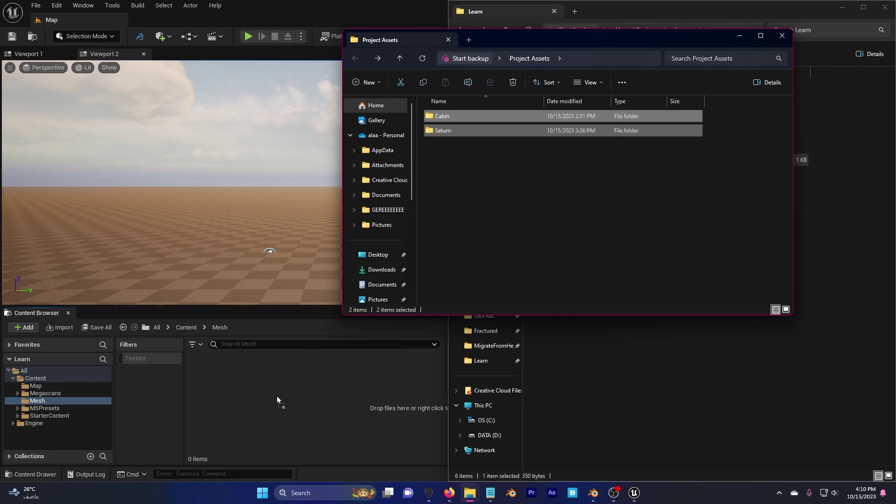
{"action": "left_click", "coordinate": [393, 371]}
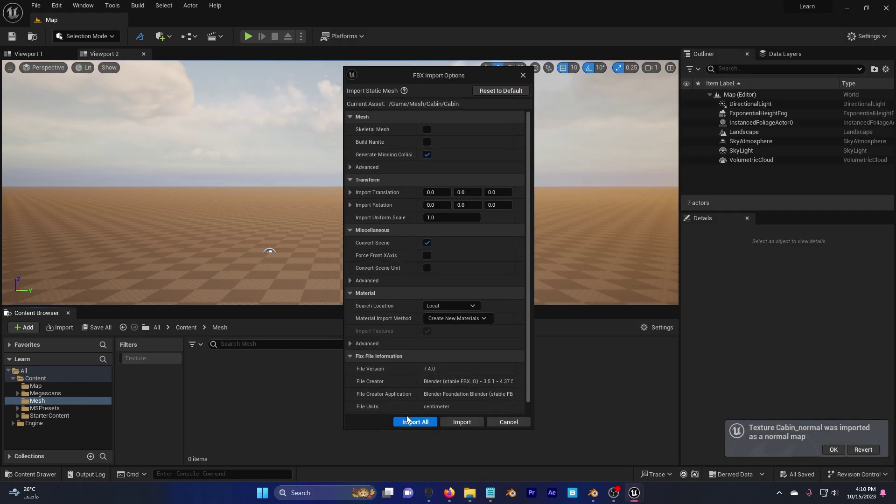
{"action": "left_click", "coordinate": [407, 423]}
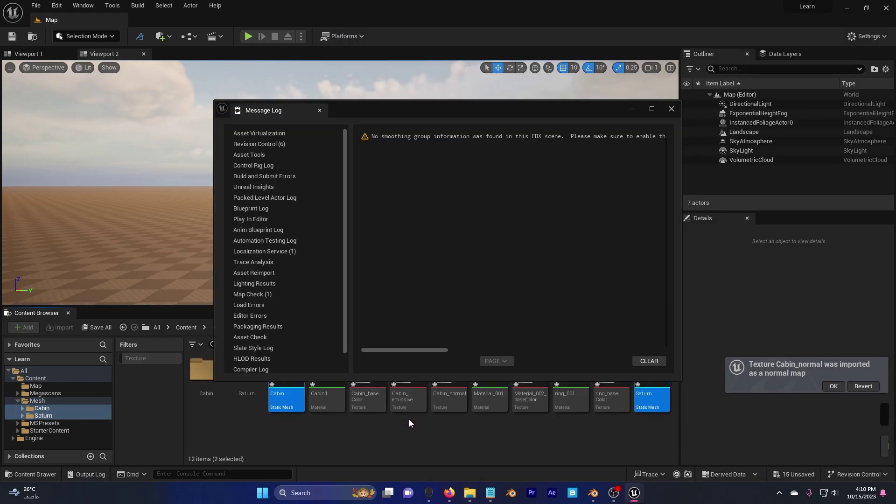
{"action": "left_click", "coordinate": [672, 110]}
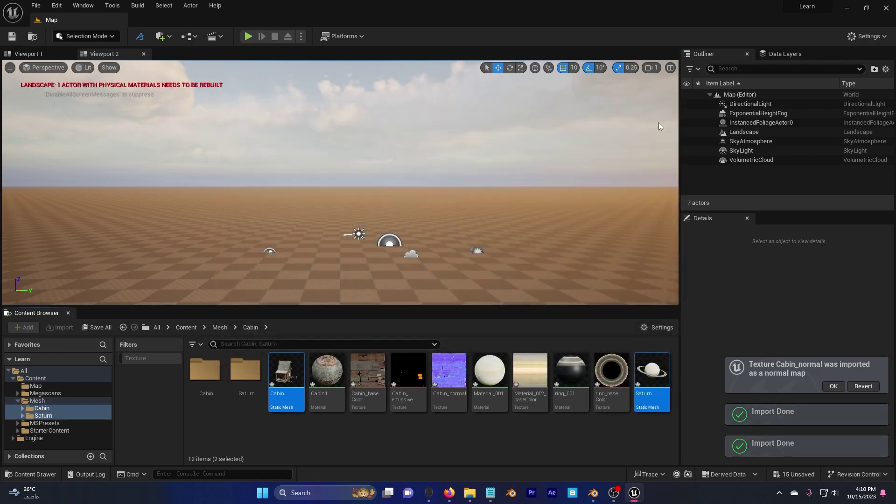
Step: Examine the imported assets in the Cabin and Saturn folders under Mesh
{"action": "left_click", "coordinate": [219, 327]}
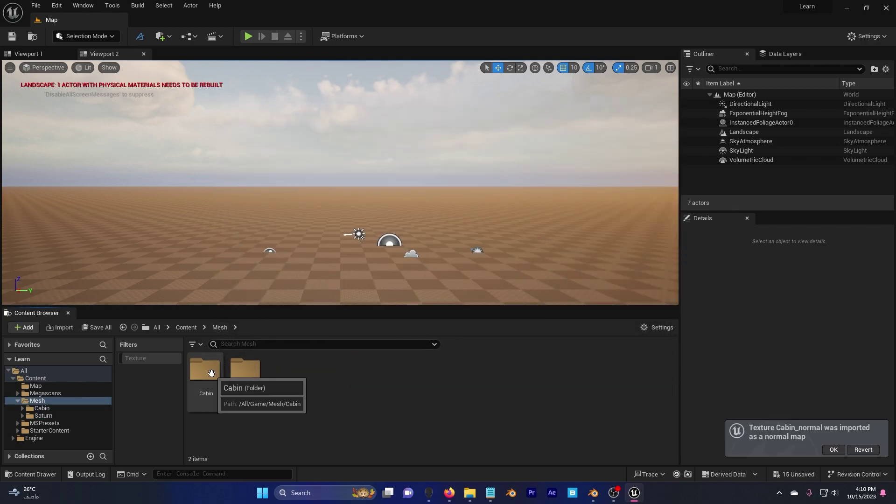
{"action": "double_click", "coordinate": [206, 371]}
{"action": "left_click", "coordinate": [220, 327]}
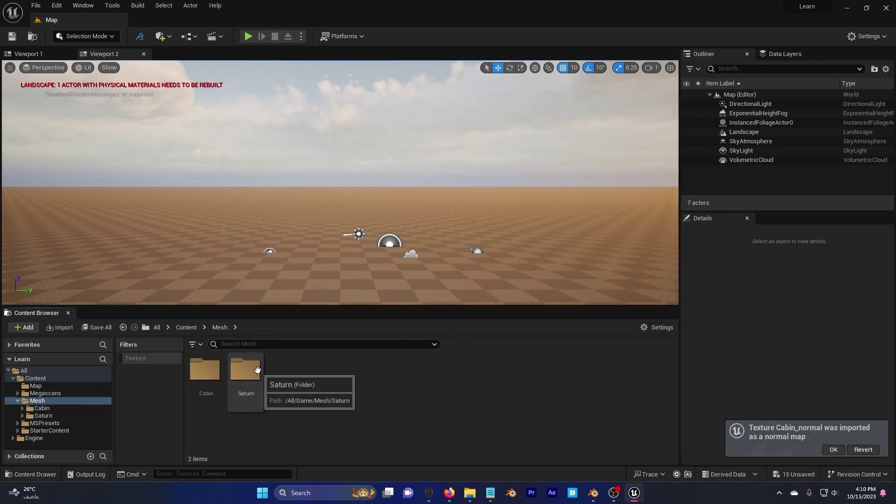
{"action": "double_click", "coordinate": [245, 372]}
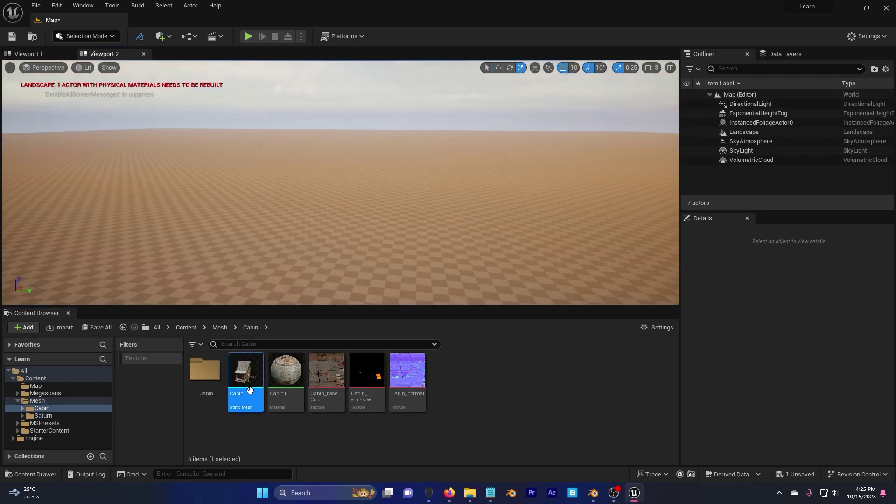
Step: Place the Cabin static mesh on the landscape and open its Cabin1 material for editing
{"action": "left_click_drag", "start_coordinate": [236, 373], "coordinate": [368, 205]}
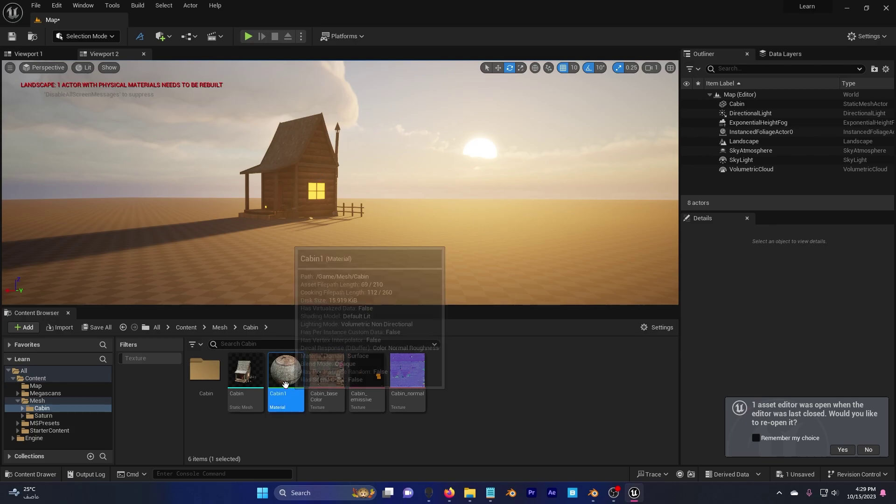
{"action": "double_click", "coordinate": [282, 376]}
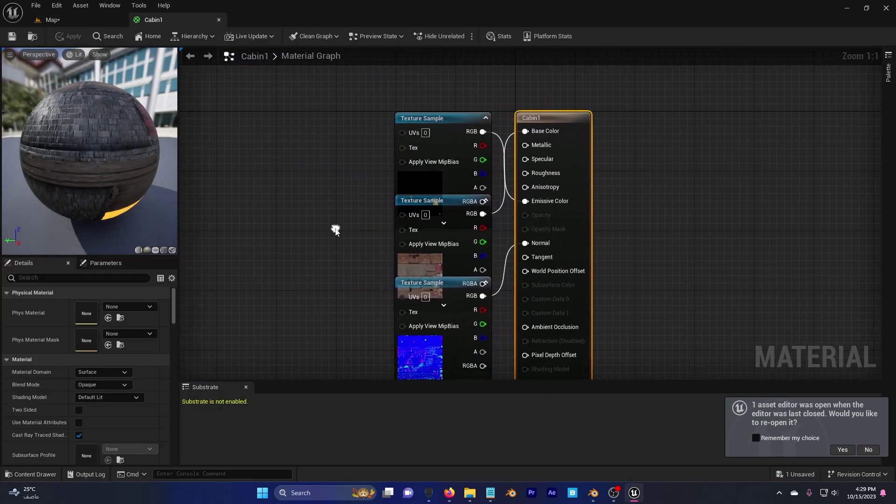
Step: Spread the three Texture Sample nodes apart in the Cabin1 graph and turn the preview sphere to its glowing window area
{"action": "left_click_drag", "start_coordinate": [415, 215], "coordinate": [295, 156]}
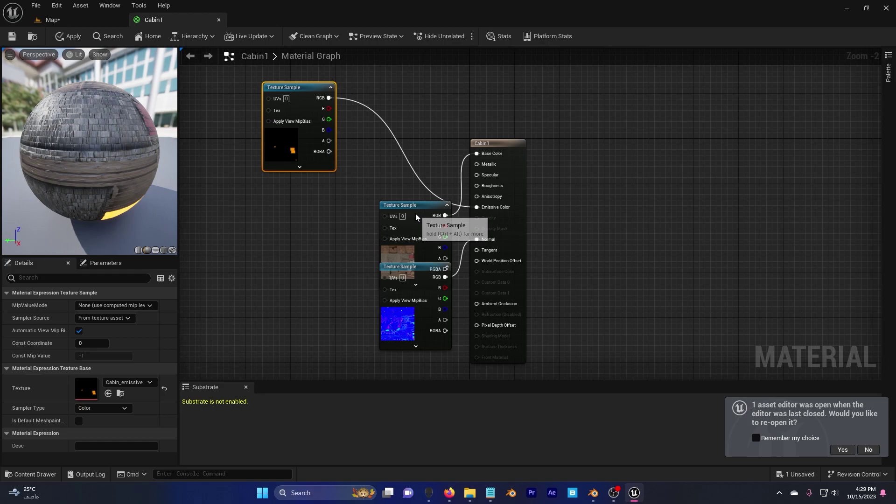
{"action": "left_click_drag", "start_coordinate": [414, 216], "coordinate": [386, 90]}
{"action": "left_click_drag", "start_coordinate": [296, 92], "coordinate": [276, 224]}
{"action": "left_click_drag", "start_coordinate": [416, 284], "coordinate": [310, 374]}
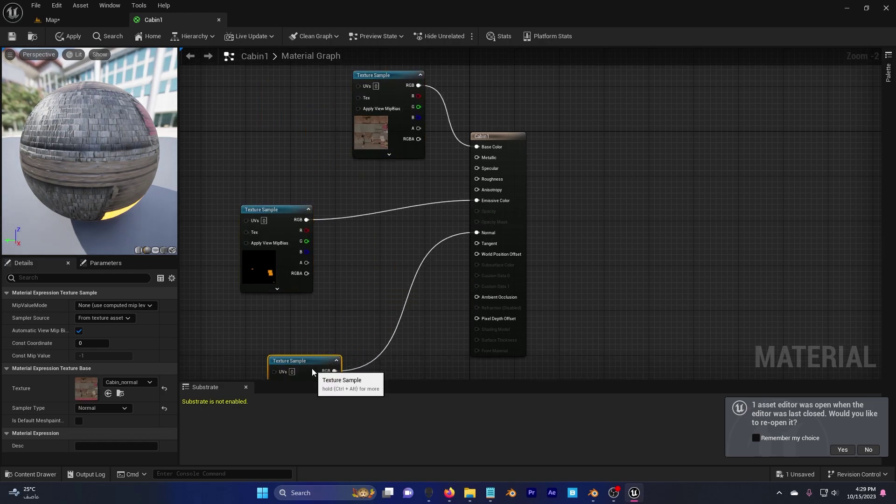
{"action": "right_click_drag", "start_coordinate": [362, 313], "coordinate": [444, 280]}
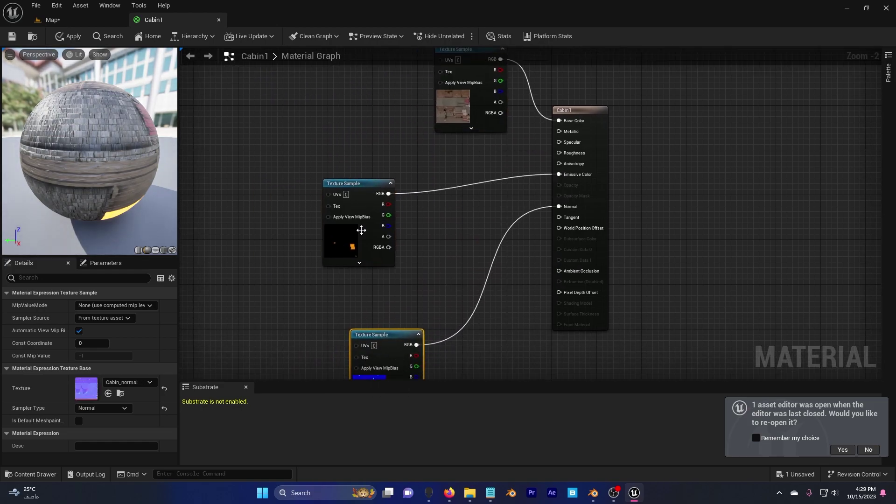
{"action": "left_click_drag", "start_coordinate": [117, 238], "coordinate": [60, 210]}
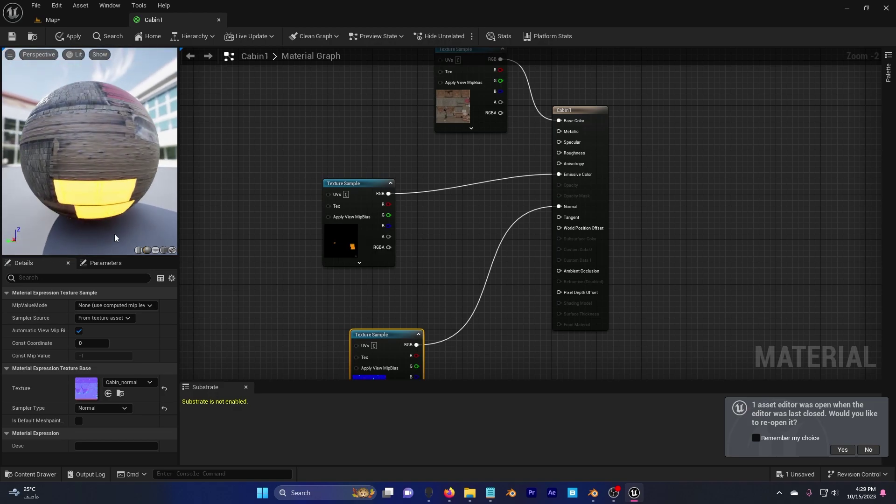
Step: Disconnect the Cabin_emissive Texture Sample from Emissive Color and move it away from the material node
{"action": "left_click_drag", "start_coordinate": [358, 188], "coordinate": [335, 181]}
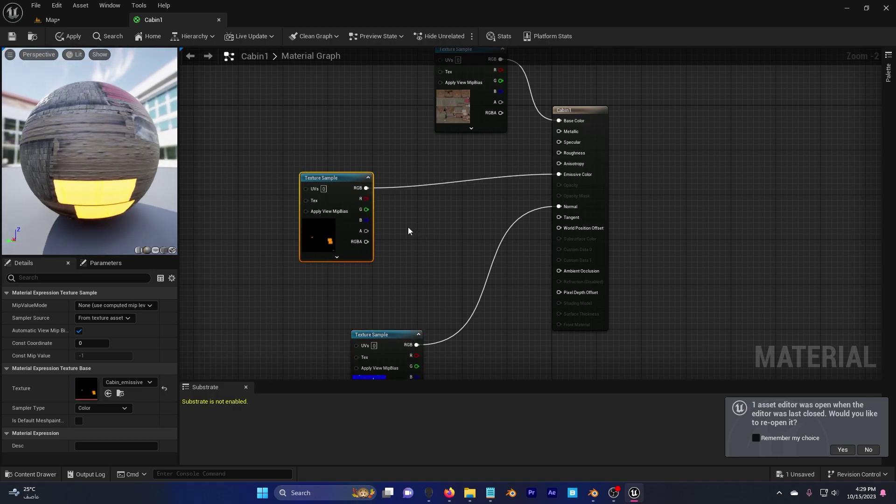
{"action": "left_click", "coordinate": [366, 188], "text": "alt"}
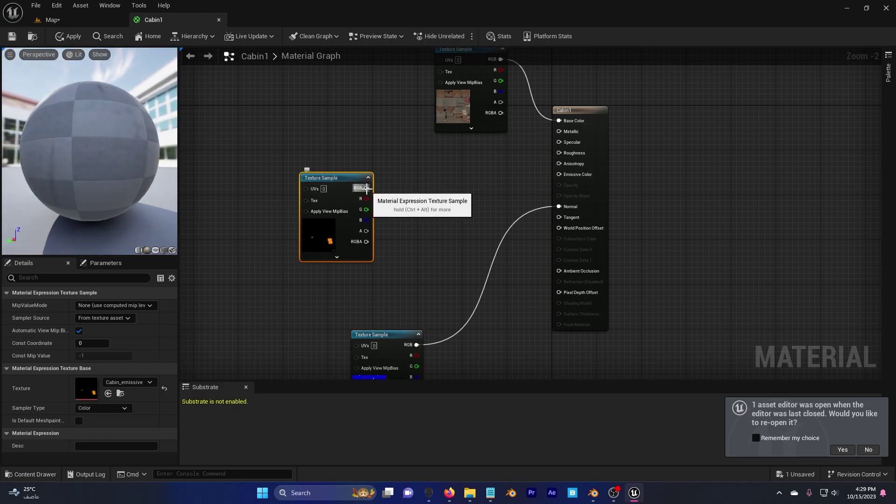
{"action": "left_click_drag", "start_coordinate": [336, 178], "coordinate": [283, 162]}
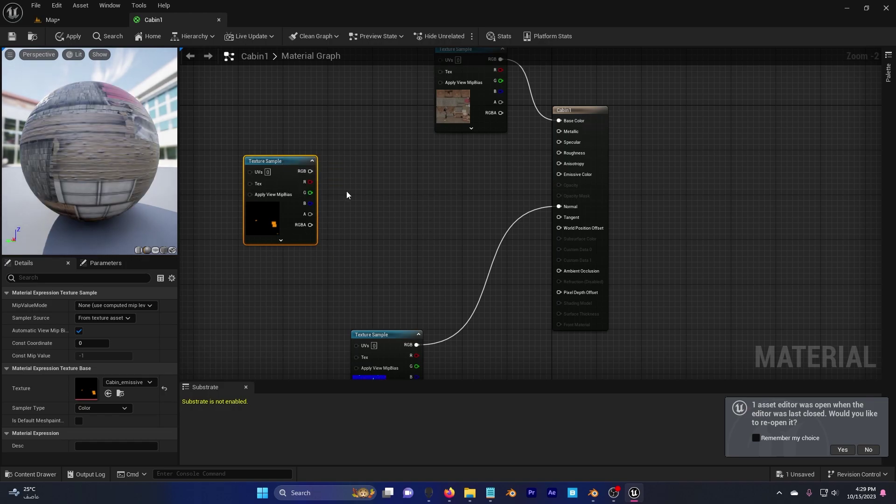
Step: Add Constant and Multiply nodes and feed the emissive texture (A) multiplied by the constant (B) into Emissive Color
{"action": "left_click", "coordinate": [398, 181]}
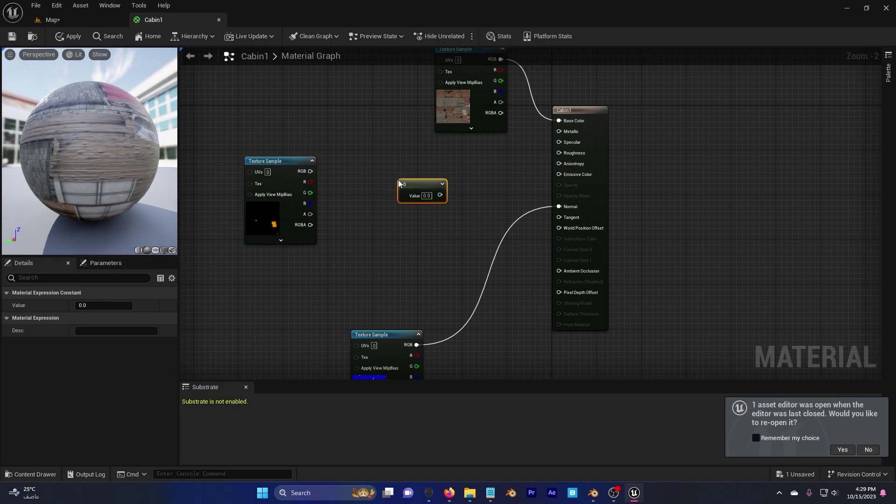
{"action": "left_click", "coordinate": [375, 242]}
{"action": "left_click_drag", "start_coordinate": [392, 252], "coordinate": [417, 224]}
{"action": "left_click_drag", "start_coordinate": [425, 189], "coordinate": [275, 284]}
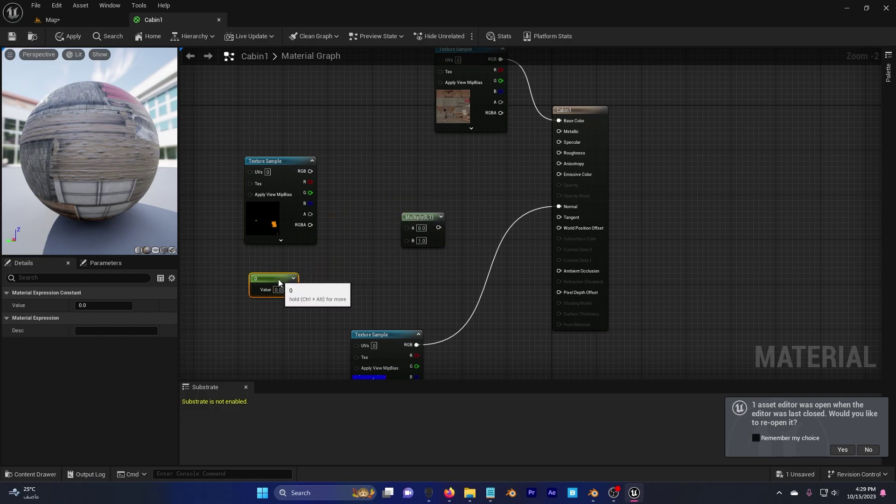
{"action": "left_click_drag", "start_coordinate": [311, 172], "coordinate": [410, 228]}
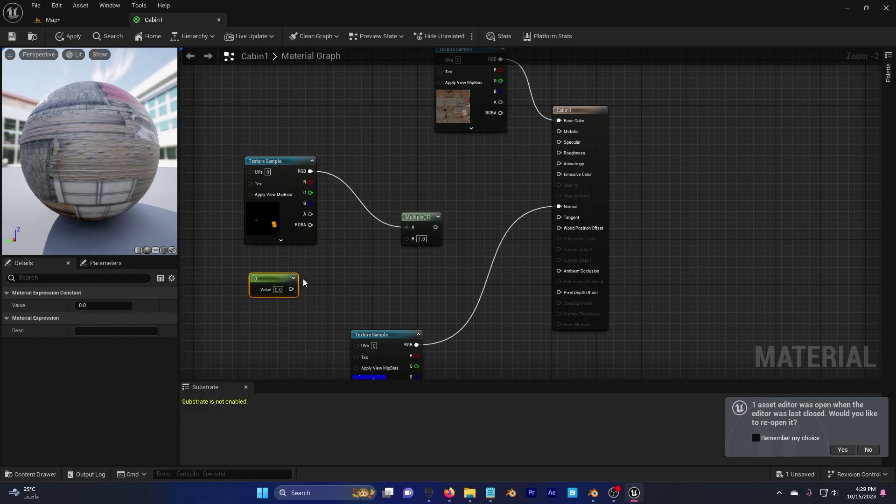
{"action": "left_click_drag", "start_coordinate": [291, 289], "coordinate": [559, 174]}
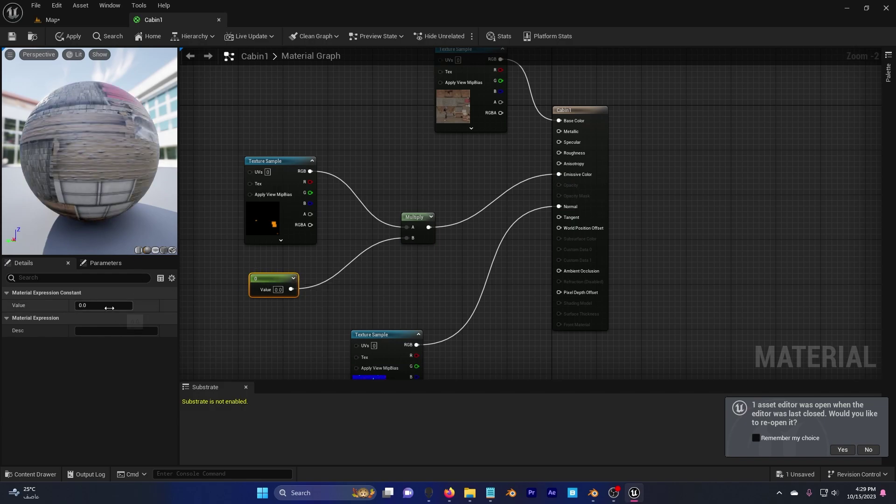
Step: Try an emissive constant of 5, apply the material and check the cabin window's glow in the map
{"action": "type", "text": "5"}
{"action": "key", "text": "Return"}
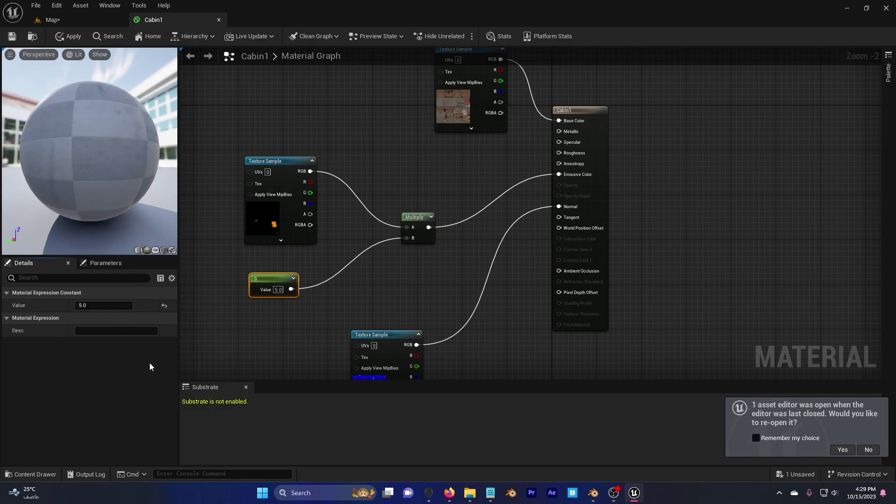
{"action": "left_click", "coordinate": [75, 38]}
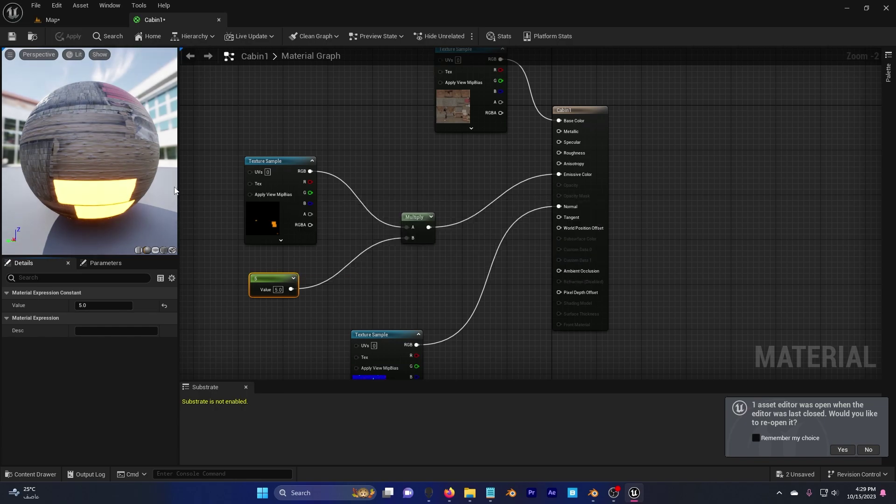
{"action": "left_click", "coordinate": [71, 18]}
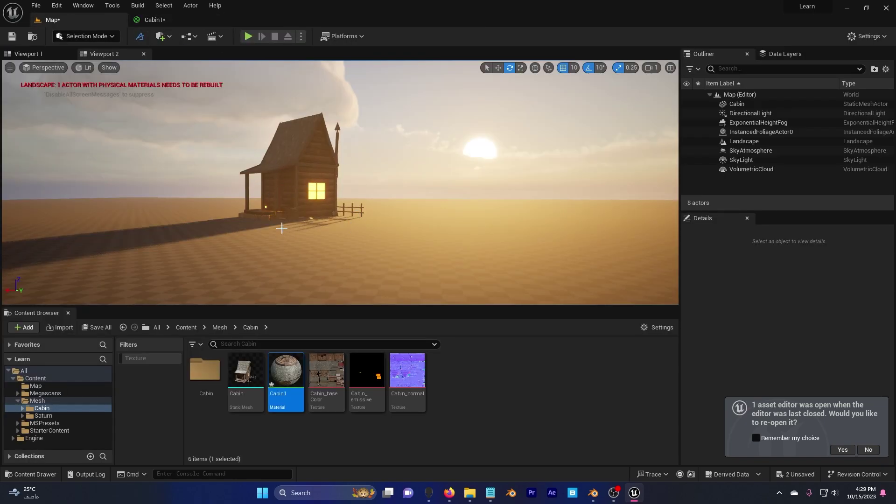
Step: Set the emissive constant in Cabin1 to 10, apply the material and return to the map
{"action": "left_click", "coordinate": [165, 21]}
{"action": "left_click", "coordinate": [111, 307]}
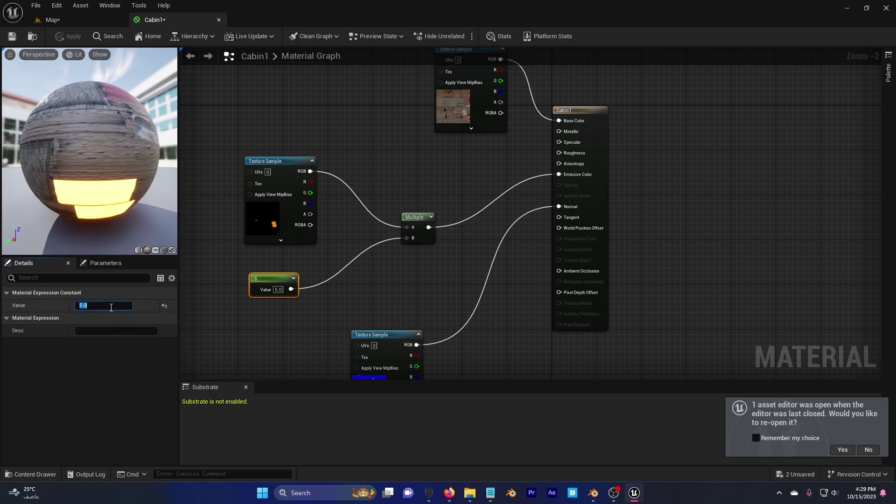
{"action": "type", "text": "10"}
{"action": "key", "text": "Return"}
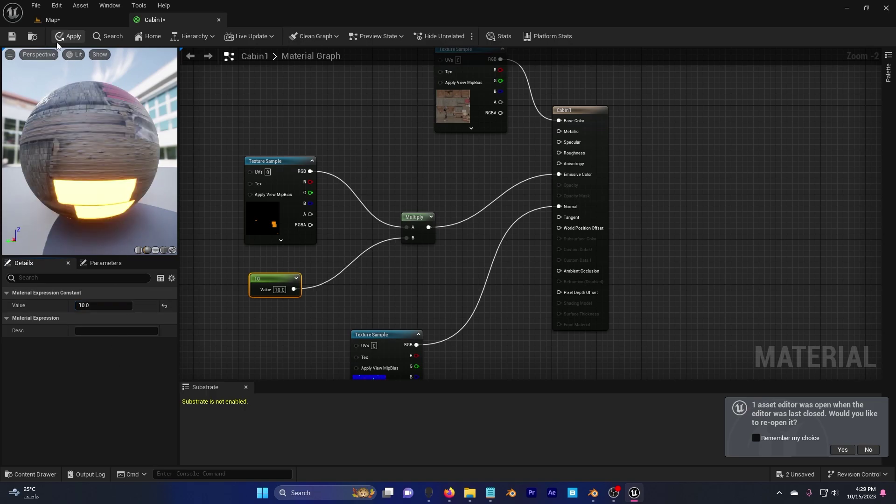
{"action": "left_click", "coordinate": [60, 37]}
{"action": "left_click", "coordinate": [82, 20]}
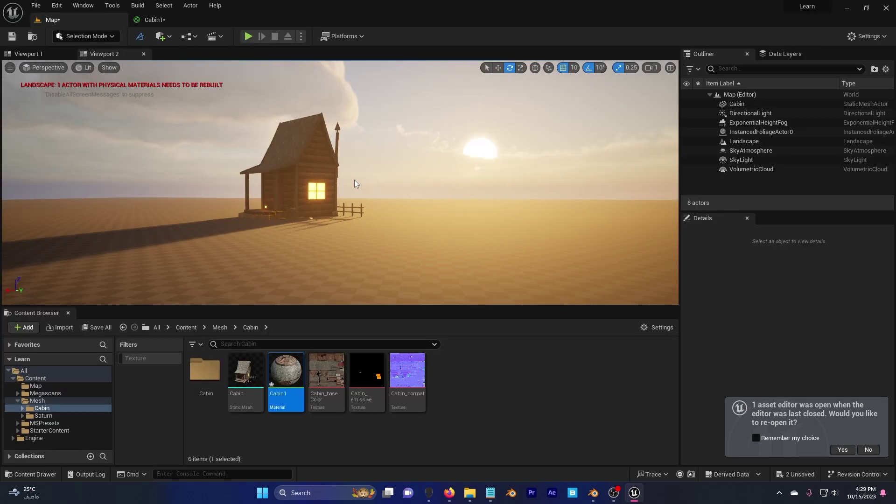
Step: Set the DirectionalLight's intensity to 5 lux
{"action": "left_click", "coordinate": [438, 138]}
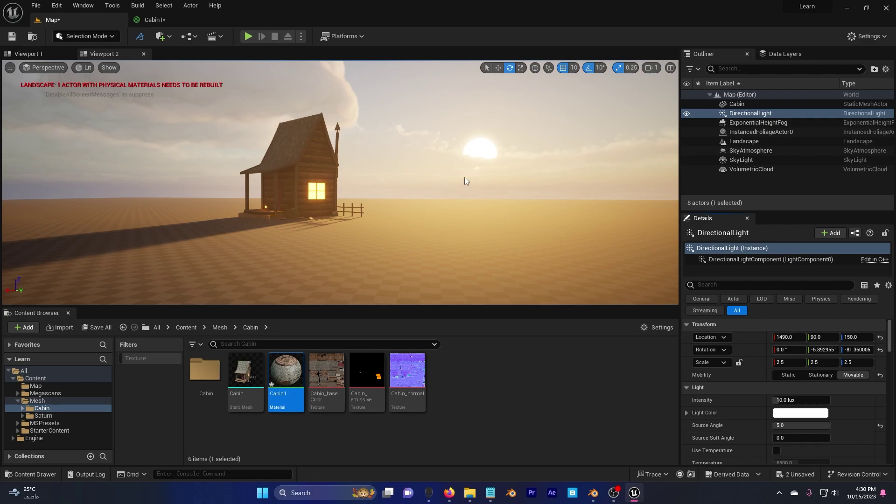
{"action": "left_click", "coordinate": [753, 116]}
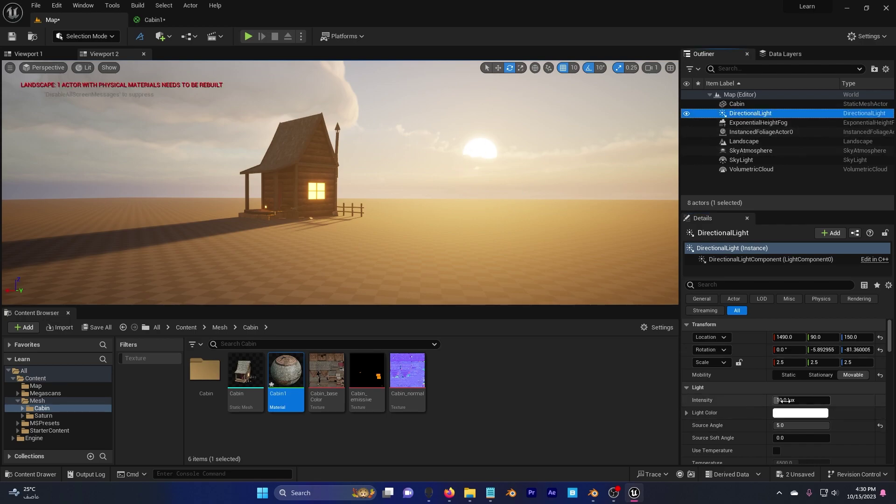
{"action": "left_click", "coordinate": [783, 400]}
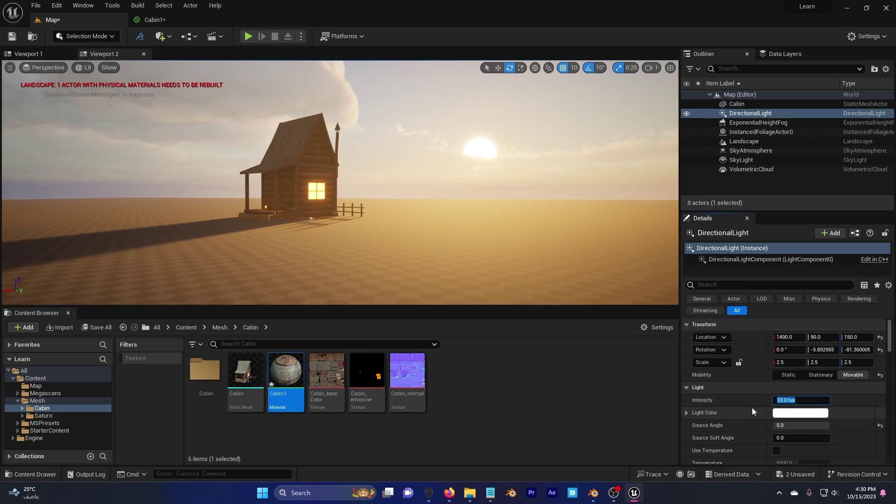
{"action": "type", "text": "5"}
{"action": "key", "text": "Return"}
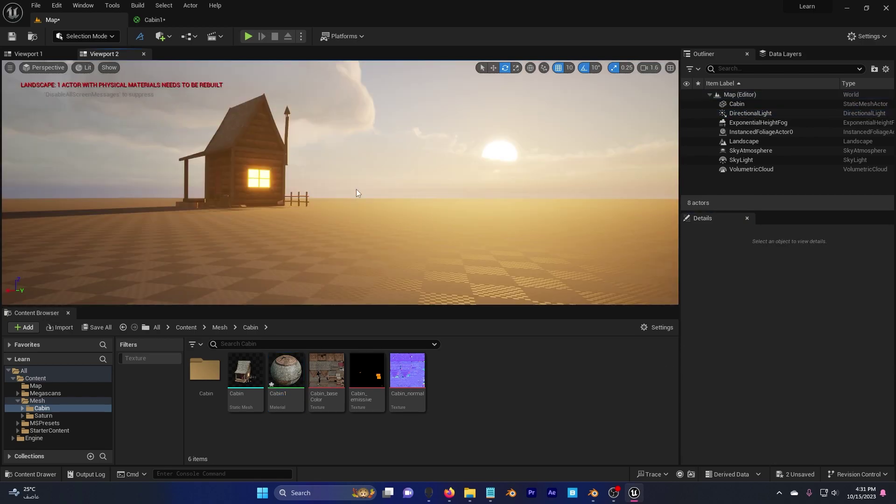
Step: Switch to Foliage mode and add all static meshes from the Megascans European_Spindle folder to the foliage list
{"action": "left_click", "coordinate": [86, 37]}
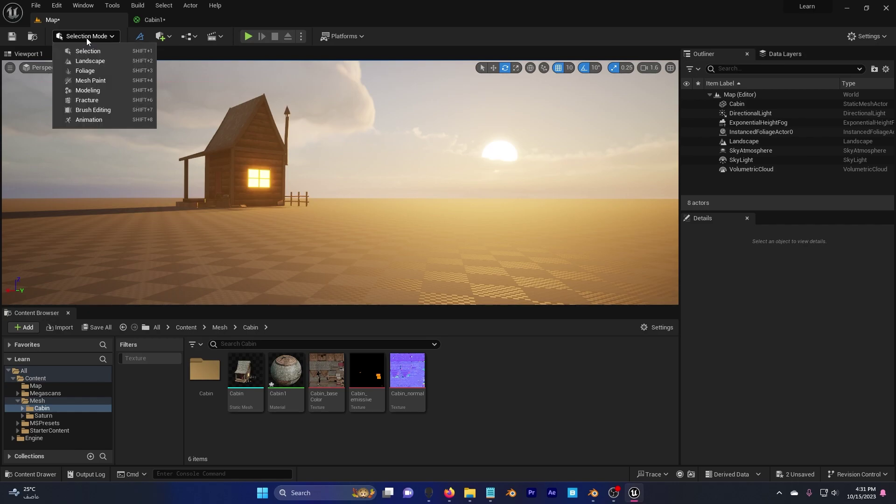
{"action": "left_click", "coordinate": [103, 74]}
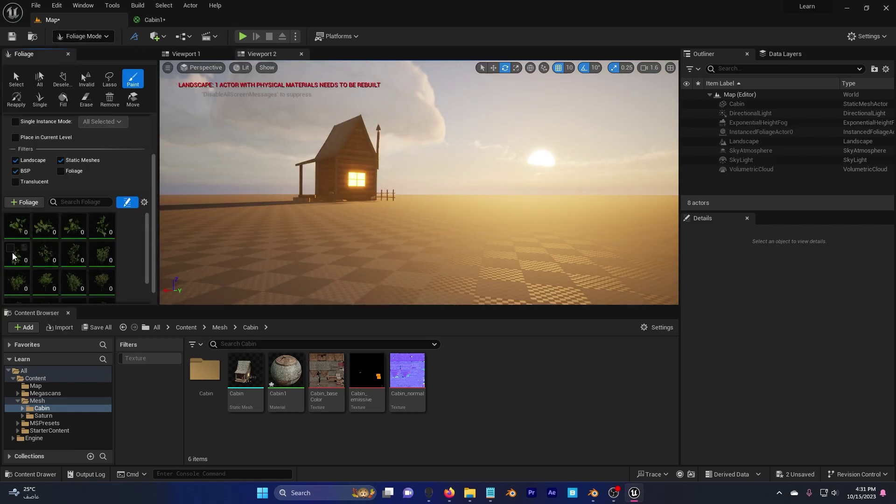
{"action": "left_click", "coordinate": [185, 328]}
{"action": "double_click", "coordinate": [245, 373]}
{"action": "double_click", "coordinate": [208, 376]}
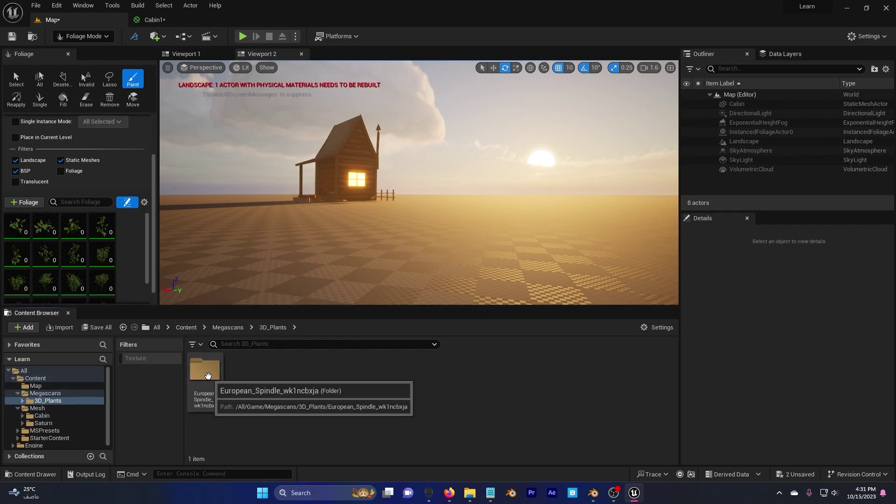
{"action": "double_click", "coordinate": [206, 373]}
{"action": "left_click", "coordinate": [294, 378]}
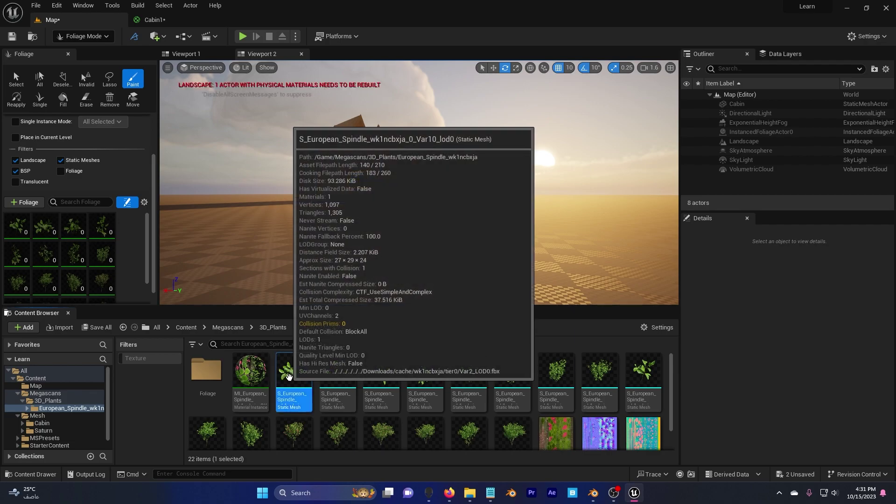
{"action": "left_click", "coordinate": [512, 431], "text": "shift"}
{"action": "left_click_drag", "start_coordinate": [313, 399], "coordinate": [104, 279]}
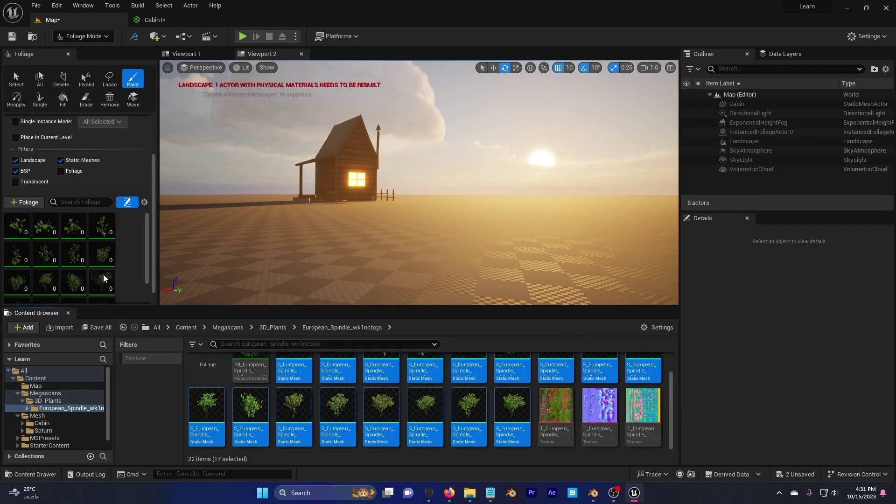
Step: Select all the foliage types and enable them for painting
{"action": "left_click", "coordinate": [21, 223]}
{"action": "key", "text": "ctrl+a"}
{"action": "left_click", "coordinate": [10, 220]}
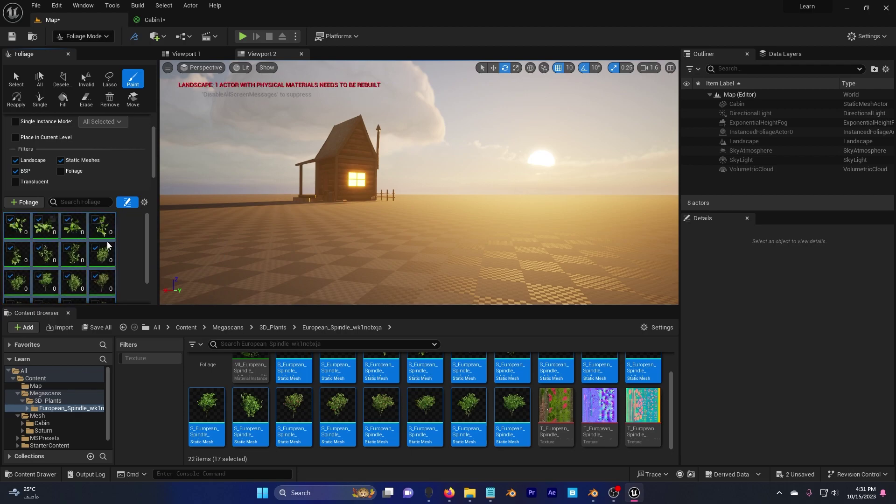
Step: Set the painting Density / 1Kuu of all the selected foliage types to 3
{"action": "scroll", "coordinate": [126, 184], "scroll_direction": "up", "scroll_amount": 2}
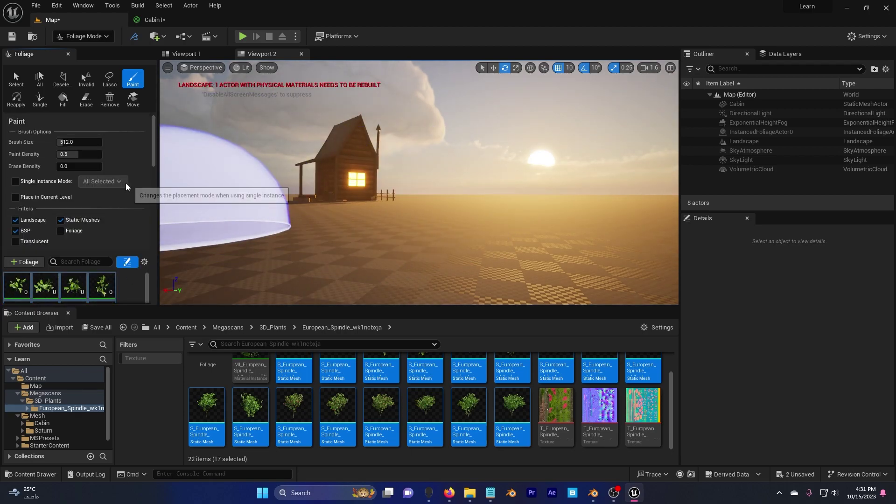
{"action": "scroll", "coordinate": [125, 232], "scroll_direction": "down", "scroll_amount": 4}
{"action": "scroll", "coordinate": [125, 232], "scroll_direction": "down", "scroll_amount": 4}
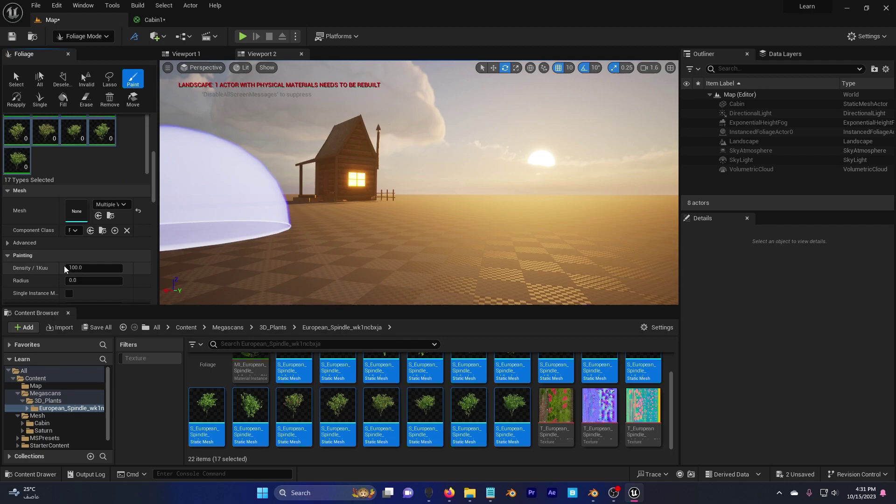
{"action": "left_click", "coordinate": [88, 269]}
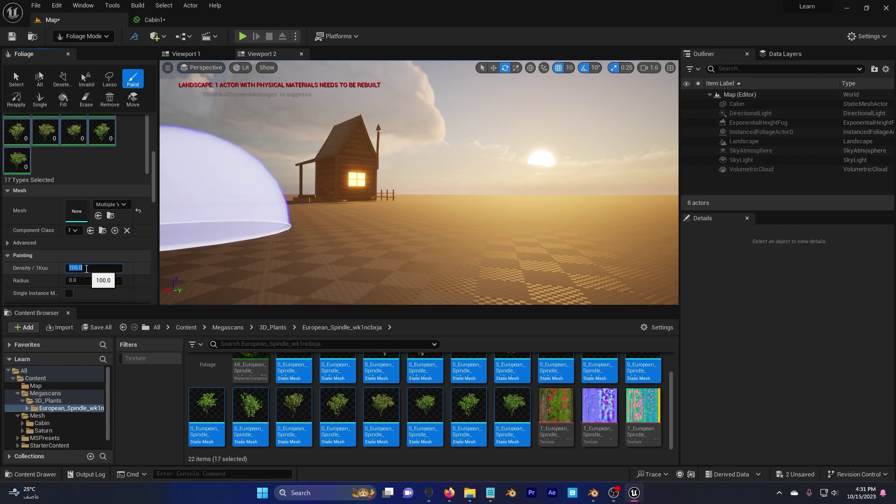
{"action": "key", "text": "Return"}
Step: Paint the European Spindle plants on the landscape around the cabin, enlarging the brush to about 2207, and return to Selection mode
{"action": "left_click_drag", "start_coordinate": [420, 233], "coordinate": [486, 210]}
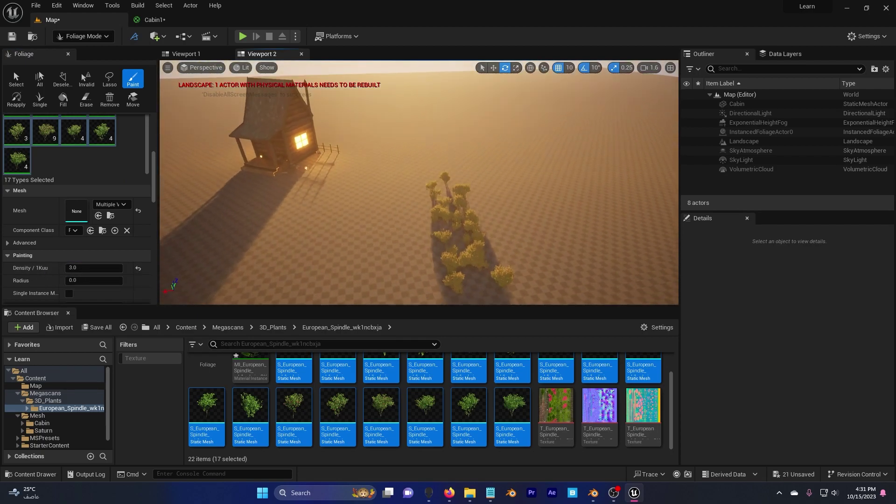
{"action": "mouse_move", "coordinate": [467, 261]}
{"action": "left_mouse_down"}
{"action": "mouse_move", "coordinate": [453, 272]}
{"action": "mouse_move", "coordinate": [382, 226]}
{"action": "mouse_move", "coordinate": [411, 217]}
{"action": "left_mouse_up"}
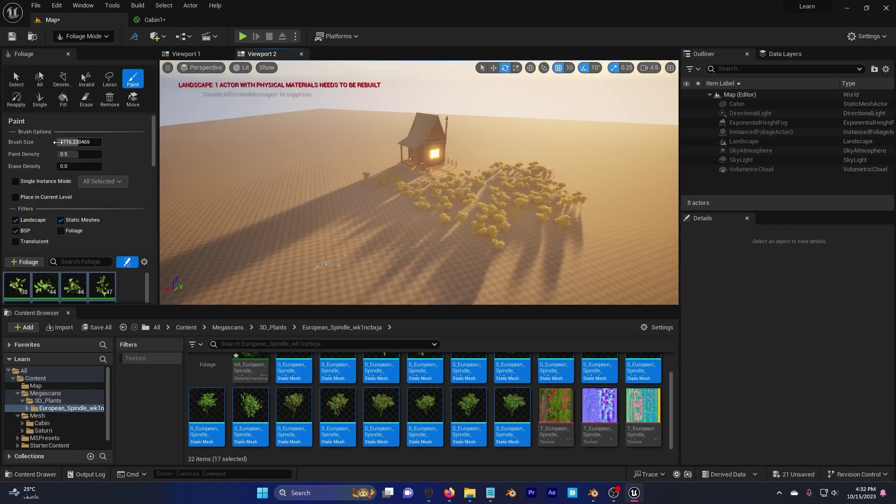
{"action": "mouse_move", "coordinate": [78, 142]}
{"action": "left_mouse_down"}
{"action": "mouse_move", "coordinate": [57, 142]}
{"action": "mouse_move", "coordinate": [84, 141]}
{"action": "left_mouse_up"}
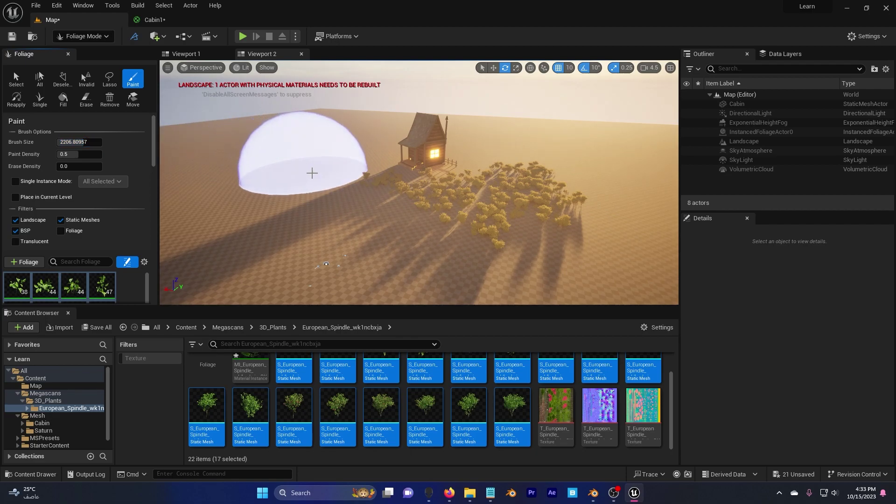
{"action": "left_click", "coordinate": [314, 176]}
{"action": "mouse_move", "coordinate": [332, 215]}
{"action": "left_mouse_down"}
{"action": "mouse_move", "coordinate": [461, 211]}
{"action": "mouse_move", "coordinate": [474, 202]}
{"action": "left_mouse_up"}
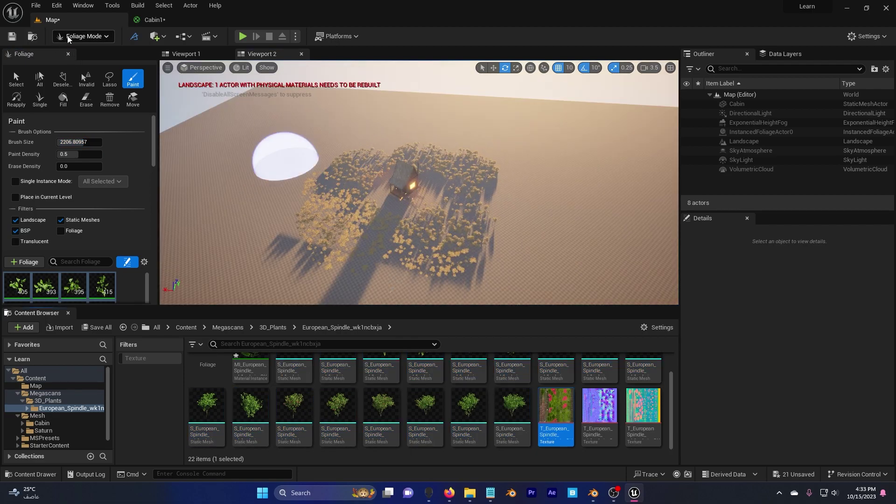
{"action": "left_click", "coordinate": [68, 37]}
{"action": "left_click", "coordinate": [77, 54]}
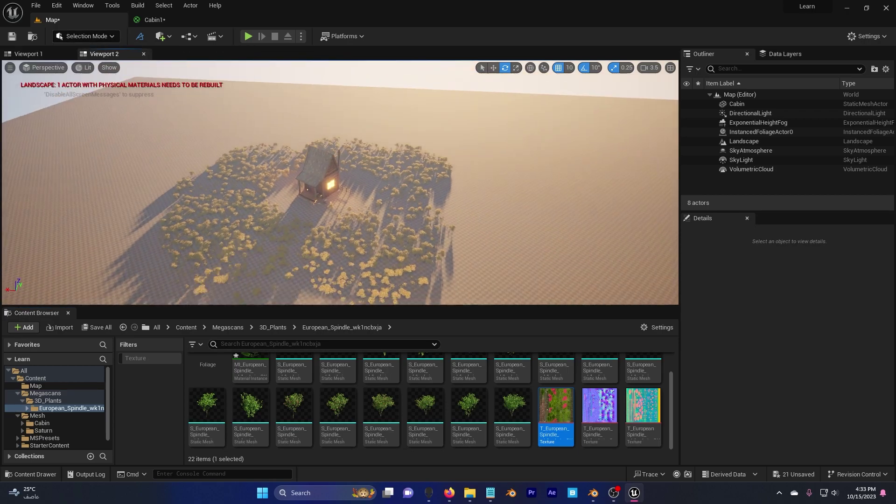
Step: Add a Cine Camera Actor to the level among the plants in front of the cabin
{"action": "key", "text": "w"}
{"action": "right_click_drag", "start_coordinate": [340, 182], "coordinate": [348, 161]}
{"action": "scroll", "coordinate": [341, 182], "scroll_direction": "down", "scroll_amount": 3}
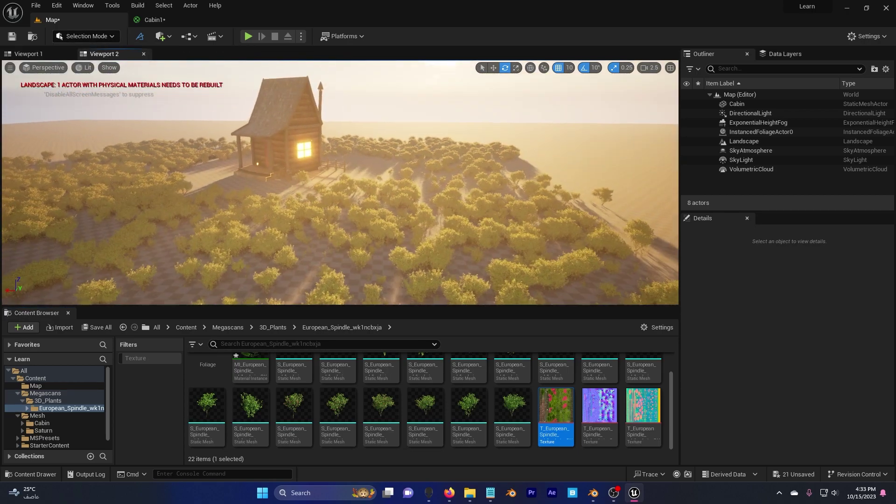
{"action": "right_click_drag", "start_coordinate": [132, 102], "coordinate": [133, 102]}
{"action": "left_click", "coordinate": [100, 36]}
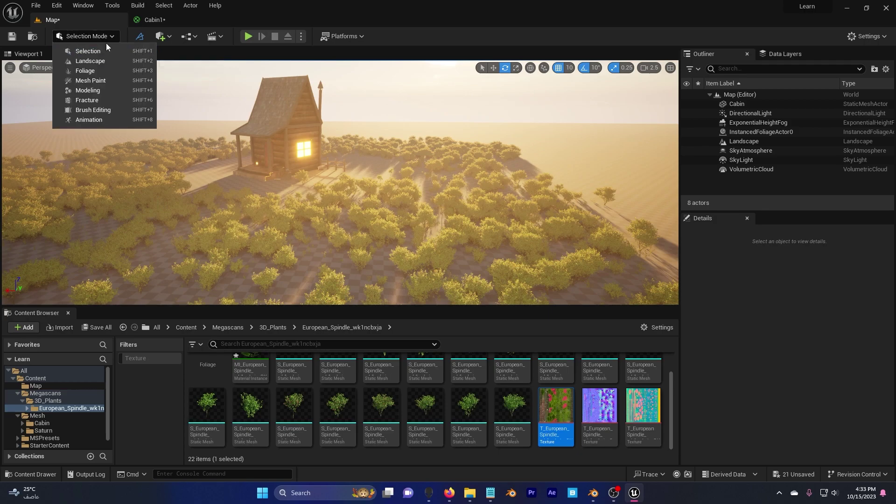
{"action": "left_click", "coordinate": [162, 36]}
{"action": "mouse_move", "coordinate": [191, 159]}
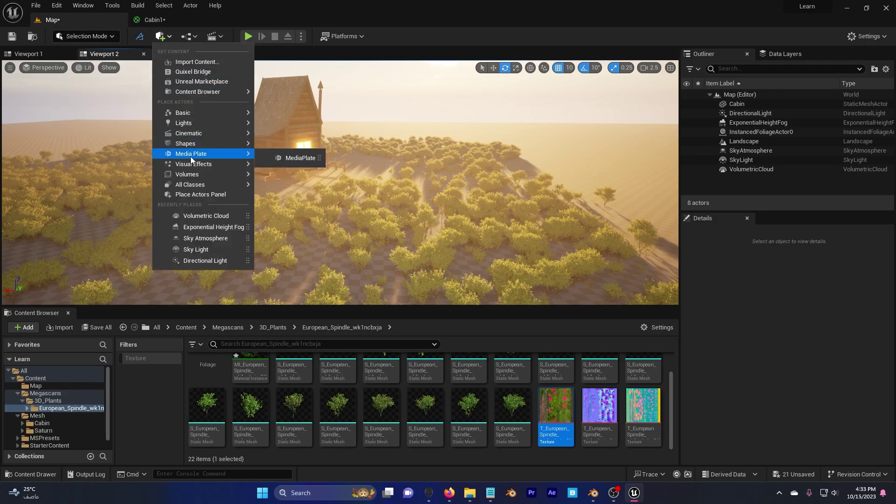
{"action": "mouse_move", "coordinate": [198, 135]}
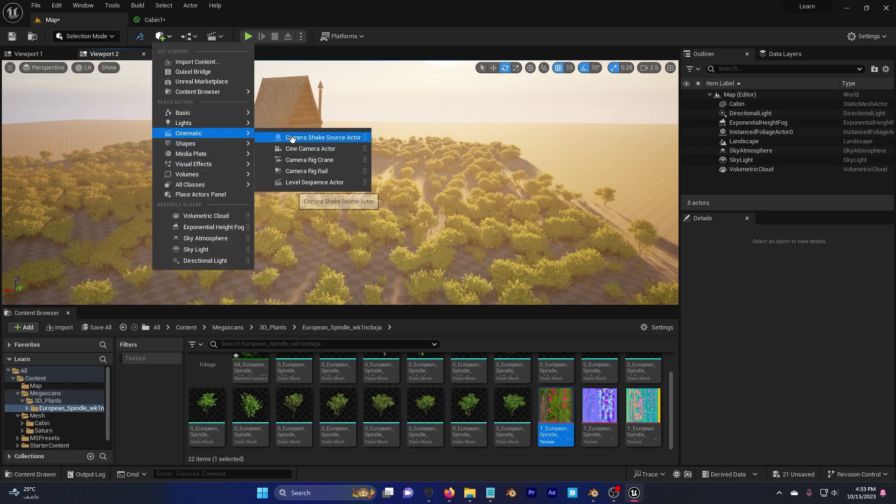
{"action": "left_click", "coordinate": [299, 149]}
{"action": "left_click_drag", "start_coordinate": [337, 261], "coordinate": [337, 260]}
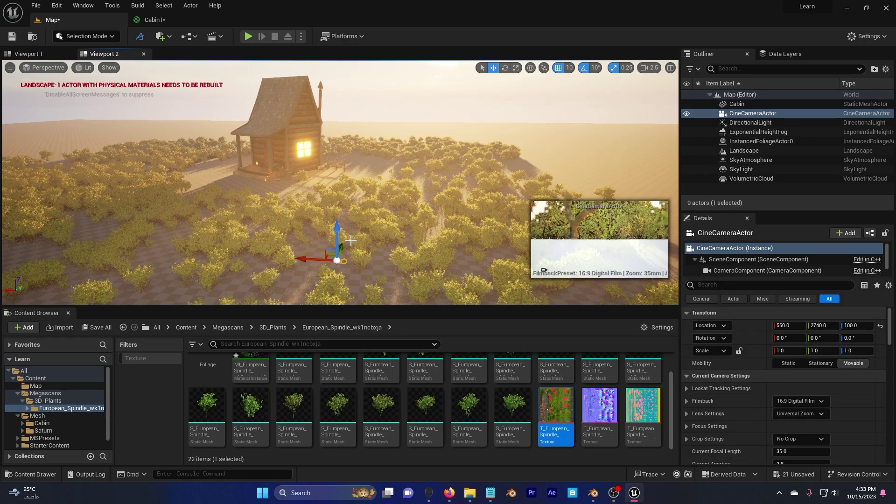
Step: Pilot the CineCameraActor, raise it above the plants and turn it toward the cabin and the sun
{"action": "left_click", "coordinate": [46, 69]}
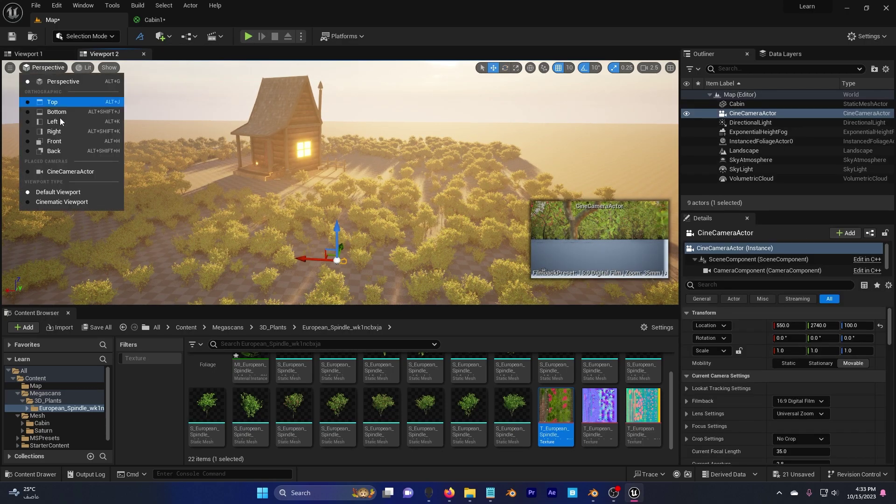
{"action": "left_click", "coordinate": [60, 173]}
{"action": "key", "text": "e"}
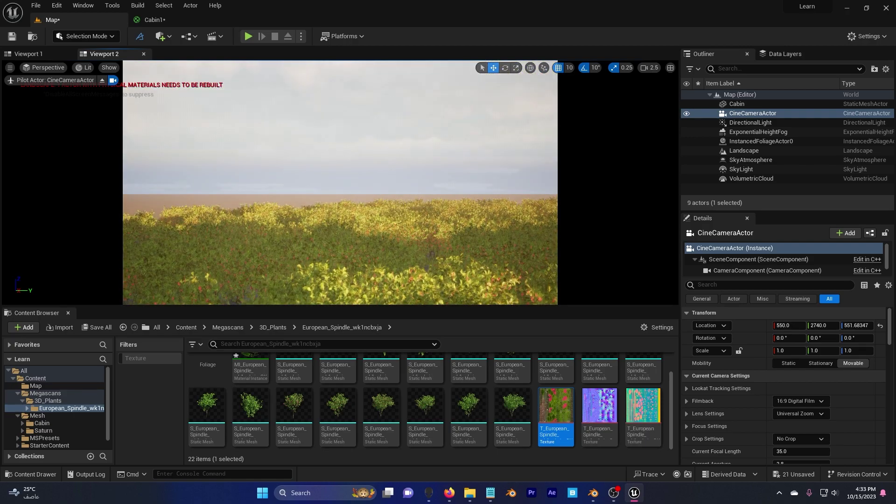
{"action": "right_click_drag", "start_coordinate": [341, 183], "coordinate": [504, 191]}
{"action": "key", "text": "a"}
{"action": "scroll", "coordinate": [340, 183], "scroll_direction": "down", "scroll_amount": 2}
{"action": "right_click_drag", "start_coordinate": [481, 63], "coordinate": [480, 63]}
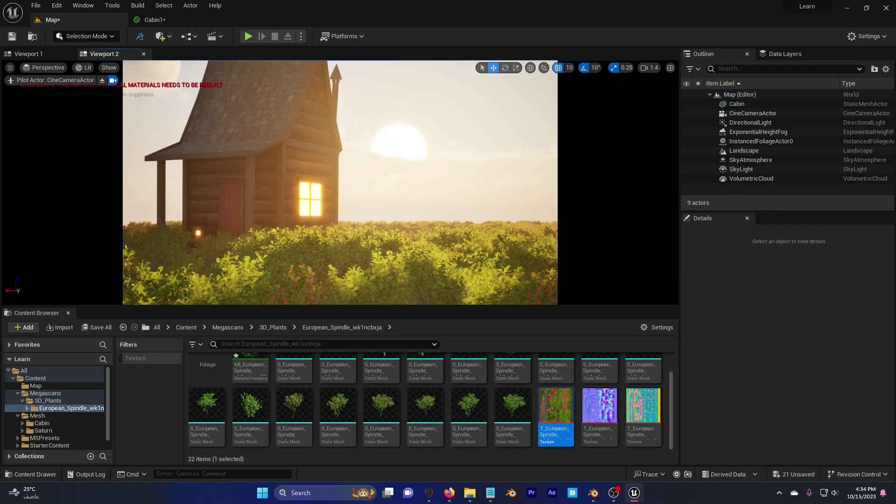
Step: Pull the piloted camera back until the whole cabin and the sun fit in the frame
{"action": "key", "text": "s"}
{"action": "mouse_move", "coordinate": [340, 182]}
{"action": "right_mouse_down"}
{"action": "mouse_move", "coordinate": [350, 169]}
{"action": "mouse_move", "coordinate": [355, 176]}
{"action": "right_mouse_up"}
{"action": "key", "text": "s"}
{"action": "scroll", "coordinate": [350, 177], "scroll_direction": "down", "scroll_amount": 1}
{"action": "right_click_drag", "start_coordinate": [268, 255], "coordinate": [267, 256]}
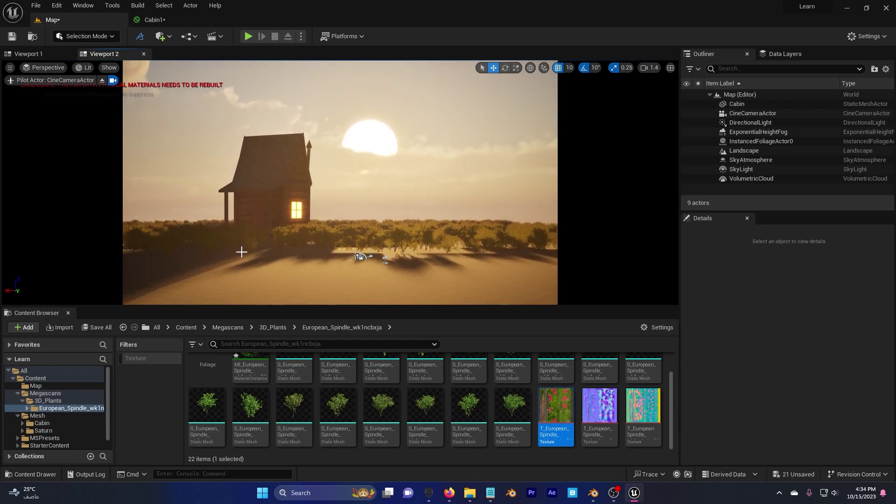
Step: In Foliage mode, reduce the brush size to about 1244 and paint plants over the bare foreground of the camera shot
{"action": "left_click", "coordinate": [90, 37]}
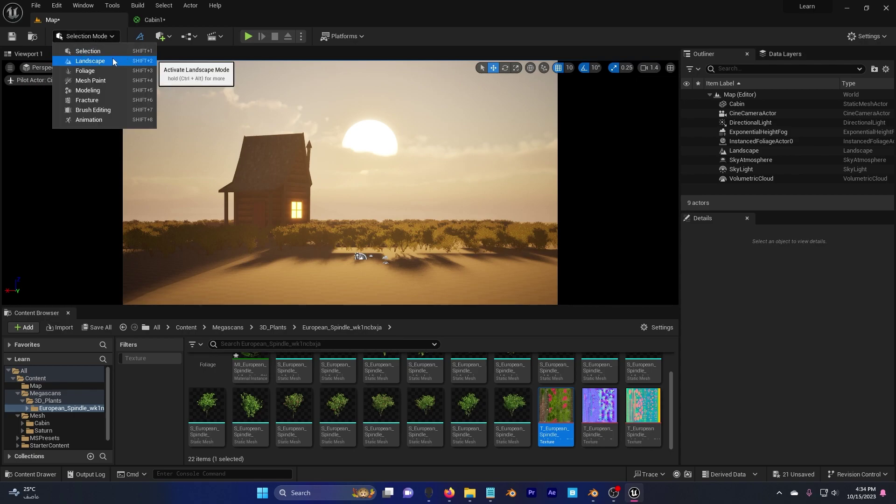
{"action": "left_click", "coordinate": [105, 74]}
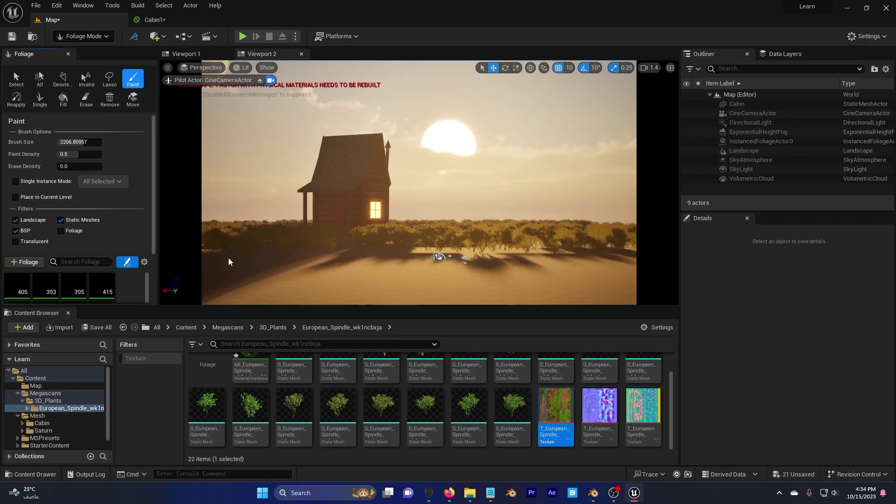
{"action": "left_click_drag", "start_coordinate": [81, 143], "coordinate": [71, 143]}
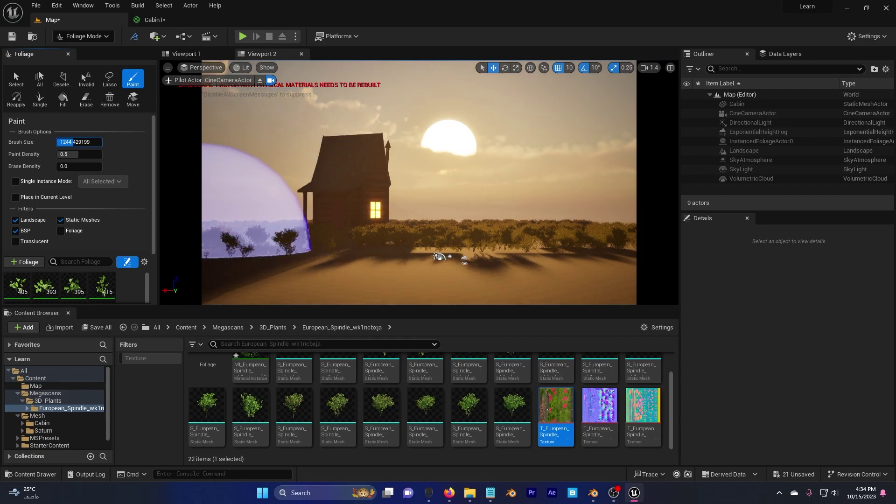
{"action": "mouse_move", "coordinate": [246, 252]}
{"action": "left_mouse_down"}
{"action": "mouse_move", "coordinate": [262, 266]}
{"action": "mouse_move", "coordinate": [440, 256]}
{"action": "mouse_move", "coordinate": [565, 266]}
{"action": "mouse_move", "coordinate": [573, 252]}
{"action": "mouse_move", "coordinate": [602, 261]}
{"action": "mouse_move", "coordinate": [540, 242]}
{"action": "mouse_move", "coordinate": [513, 282]}
{"action": "mouse_move", "coordinate": [303, 289]}
{"action": "mouse_move", "coordinate": [350, 294]}
{"action": "left_mouse_up"}
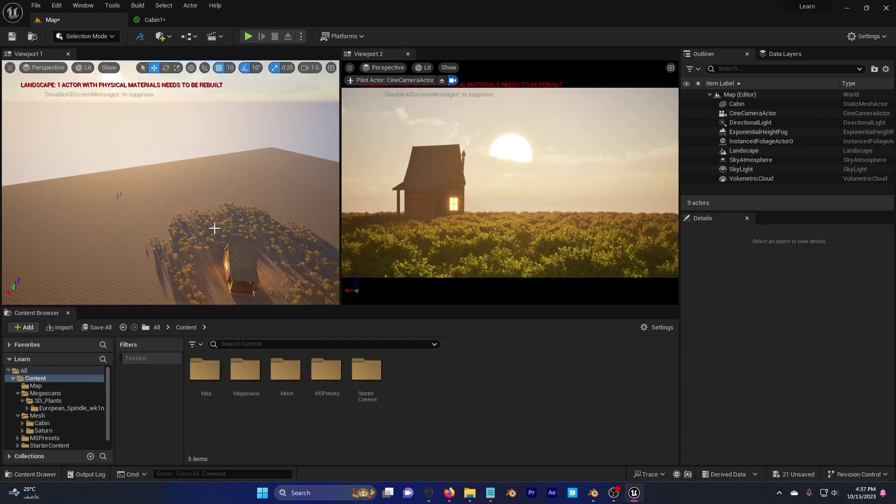
Step: Hide the foliage actor and place the Saturn static mesh from the Mesh/Saturn folder into the level
{"action": "left_click", "coordinate": [686, 140]}
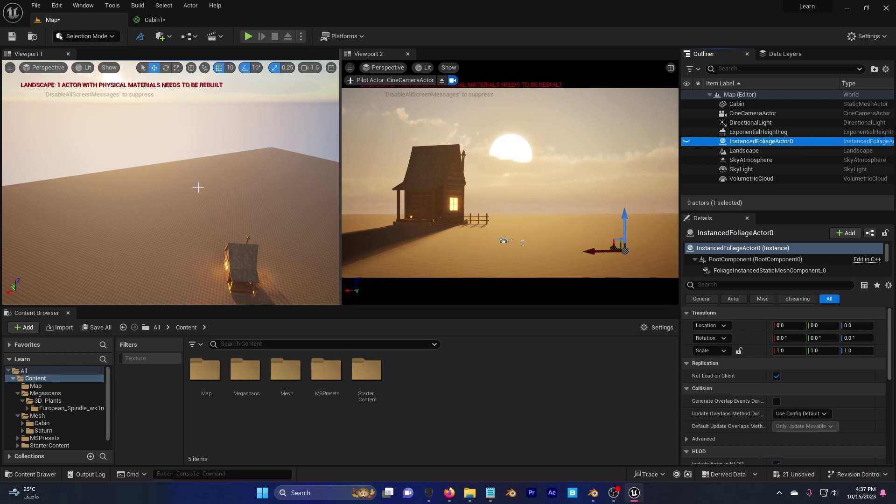
{"action": "right_click_drag", "start_coordinate": [199, 187], "coordinate": [179, 180]}
{"action": "scroll", "coordinate": [252, 187], "scroll_direction": "up", "scroll_amount": 3}
{"action": "key", "text": "s"}
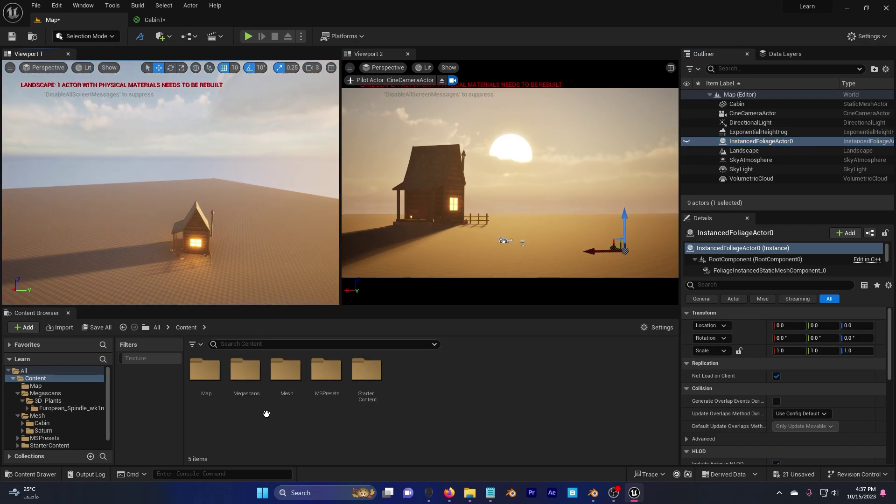
{"action": "double_click", "coordinate": [286, 371]}
{"action": "double_click", "coordinate": [245, 371]}
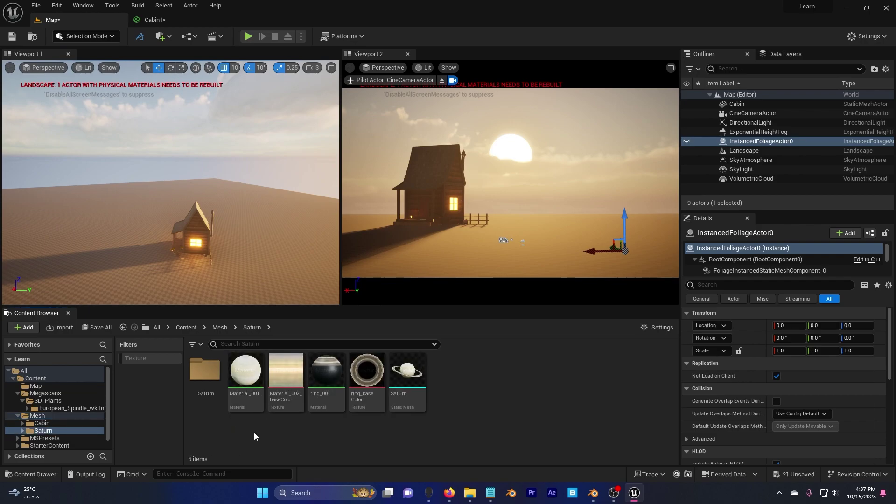
{"action": "left_click_drag", "start_coordinate": [407, 371], "coordinate": [163, 117]}
Step: Move and scale Saturn so that it sits large in the sky behind the cabin in the camera shot
{"action": "key", "text": "f"}
{"action": "scroll", "coordinate": [195, 135], "scroll_direction": "up", "scroll_amount": 3}
{"action": "key", "text": "d"}
{"action": "right_click_drag", "start_coordinate": [195, 135], "coordinate": [161, 122]}
{"action": "left_click_drag", "start_coordinate": [248, 142], "coordinate": [275, 128]}
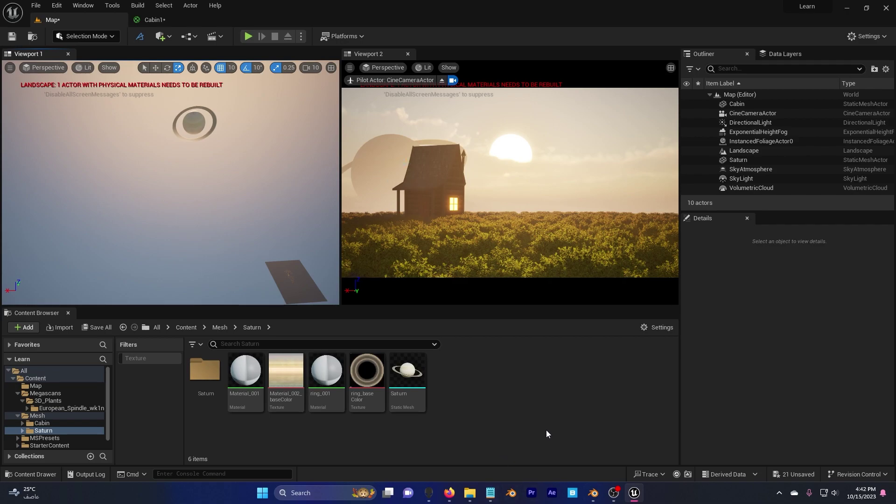
Step: Switch to Sketchfab in Firefox and browse the 3D model collections in the newsfeed
{"action": "left_click", "coordinate": [458, 485]}
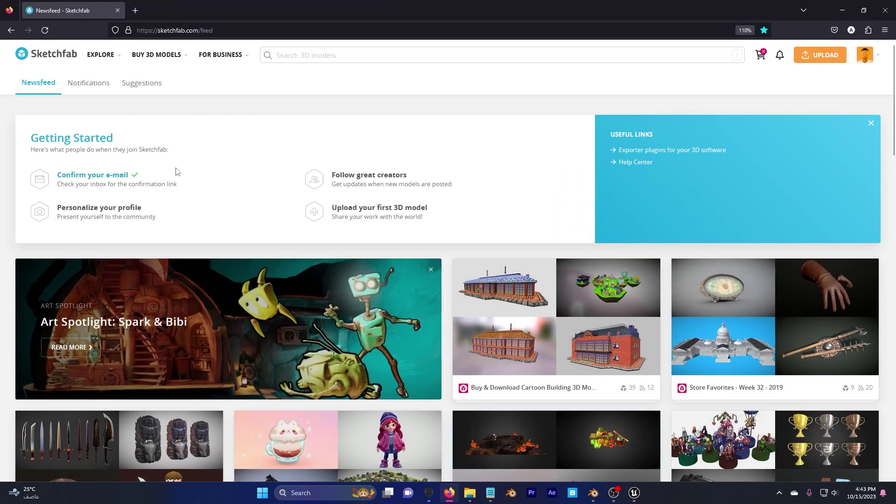
{"action": "scroll", "coordinate": [2, 241], "scroll_direction": "down", "scroll_amount": 15}
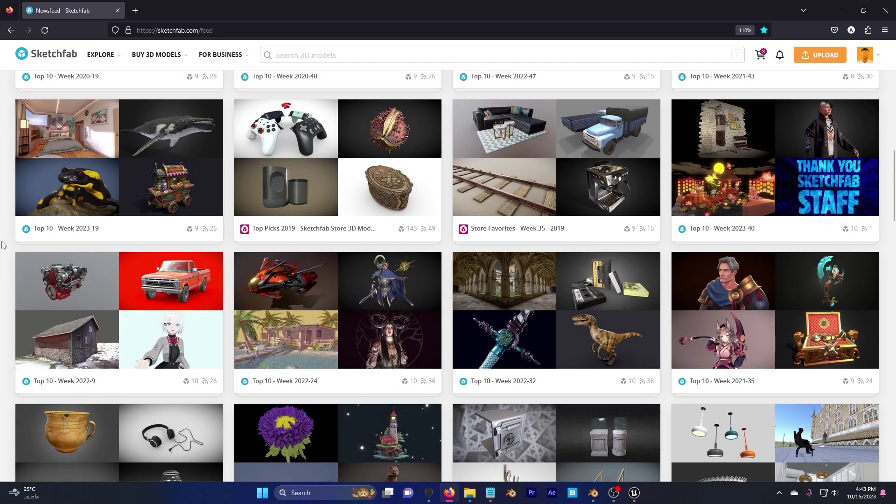
{"action": "scroll", "coordinate": [3, 243], "scroll_direction": "up", "scroll_amount": 10}
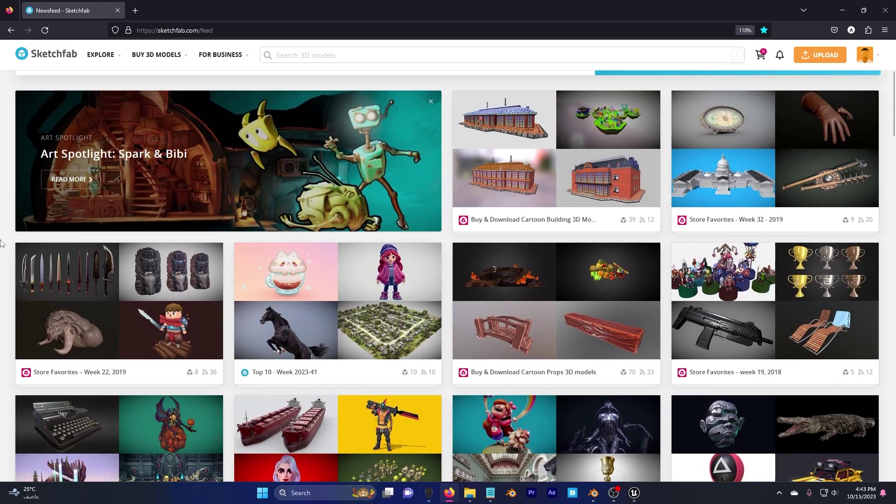